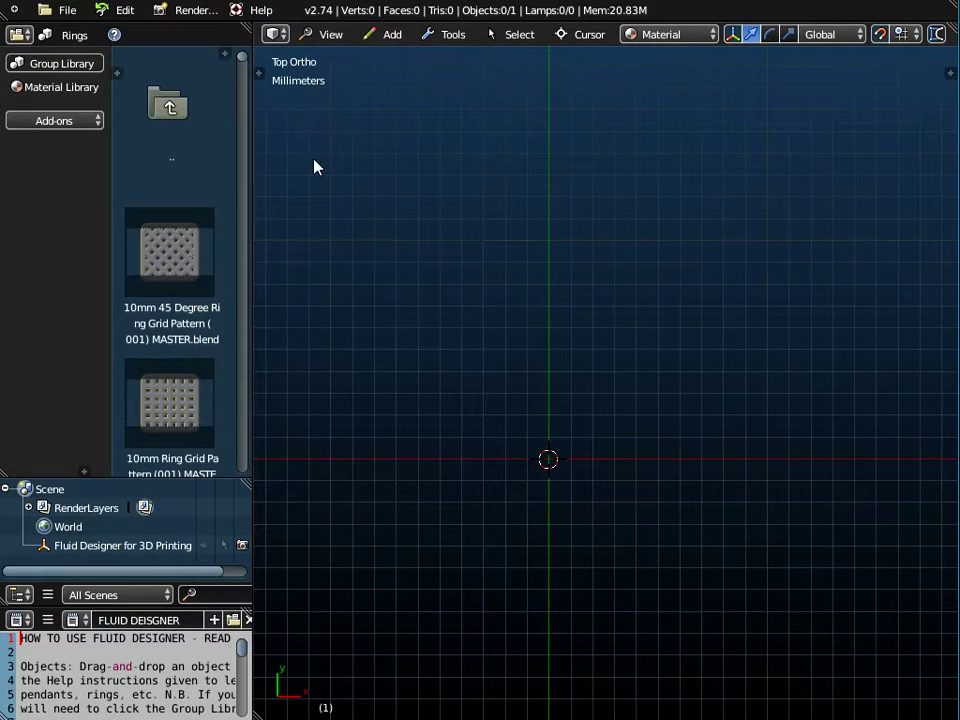
# Open the "Patterns - Alphabet Arabic Saudi Font" category of the group library.
pyautogui.click(72, 37)
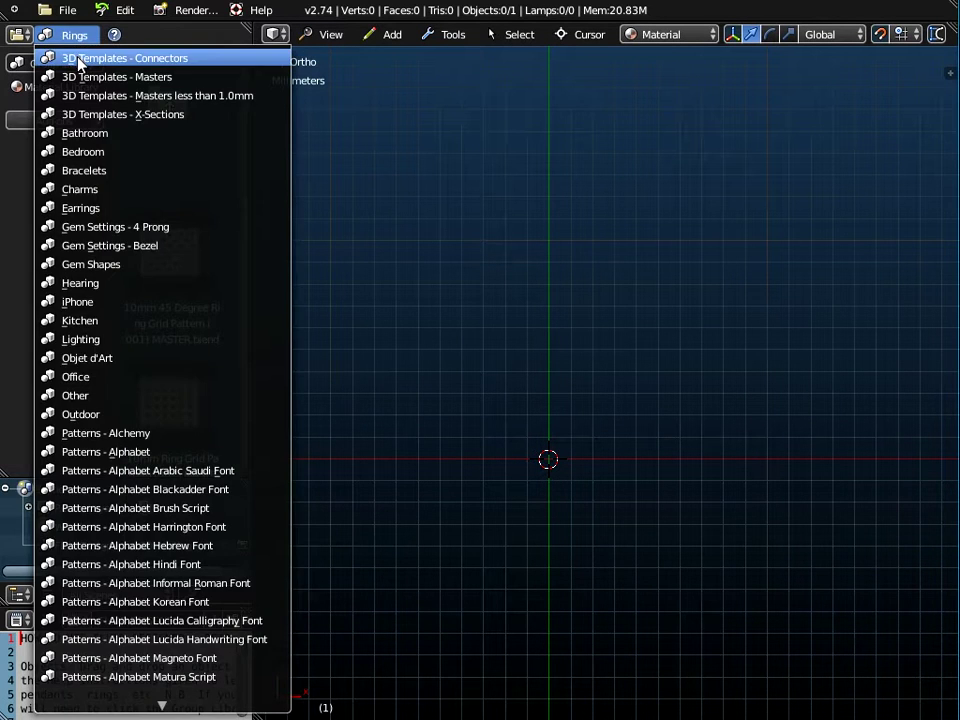
pyautogui.click(78, 62)
pyautogui.moveTo(247, 70); pyautogui.dragTo(275, 77)
pyautogui.click(62, 64)
pyautogui.click(126, 35)
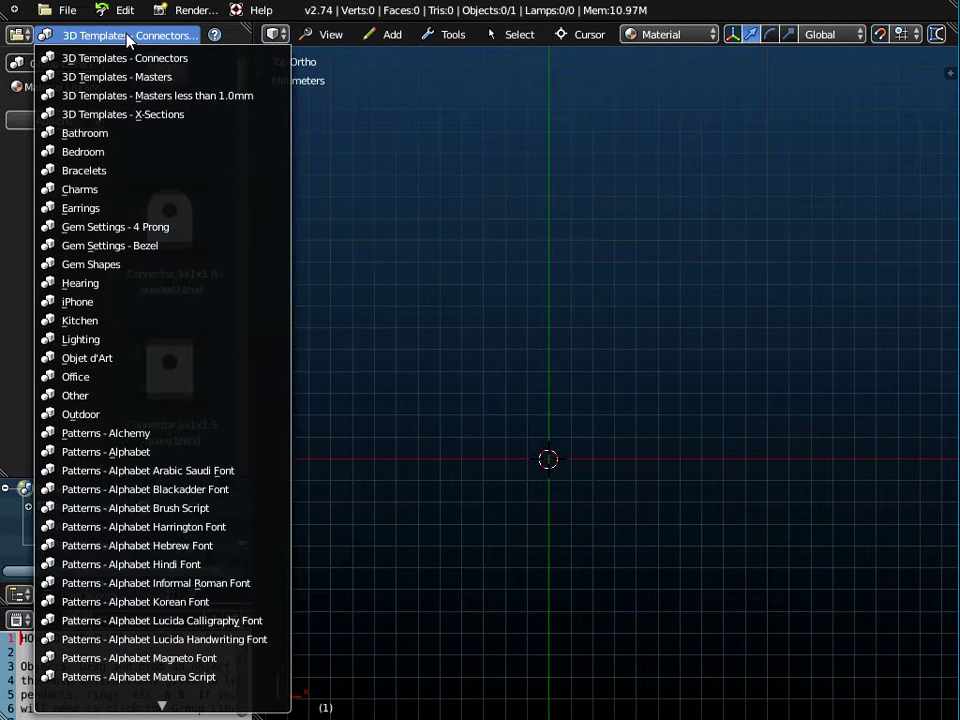
pyautogui.click(152, 470)
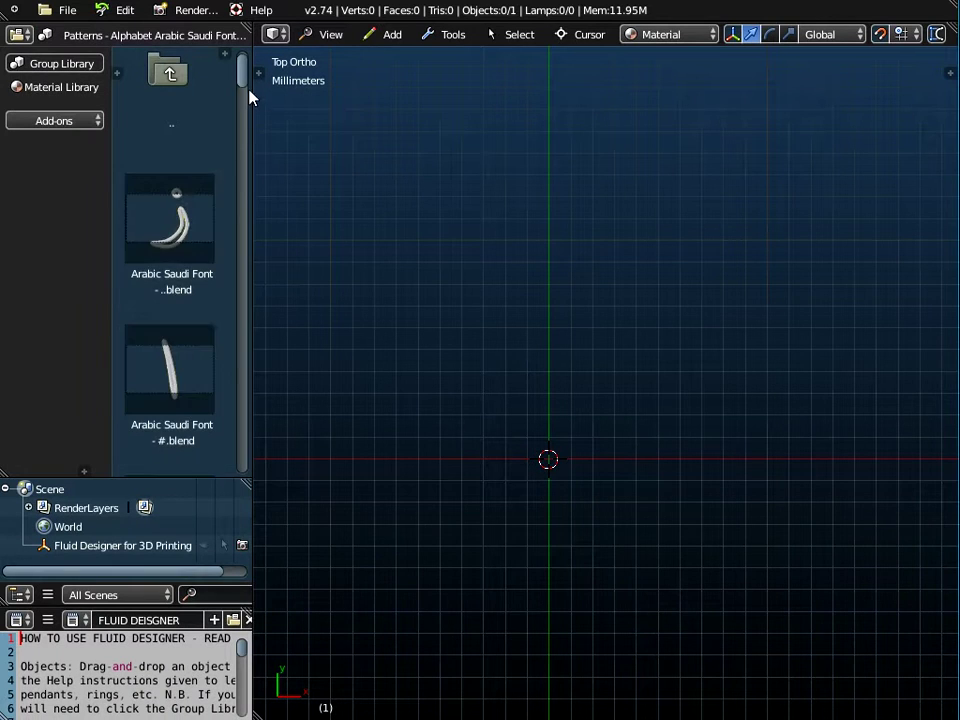
# Browse the Arabic Saudi Font letters and place the "Arabic Saudi Font - '" letter from the library into the 3D view.
pyautogui.scroll(-5, 208, 216)
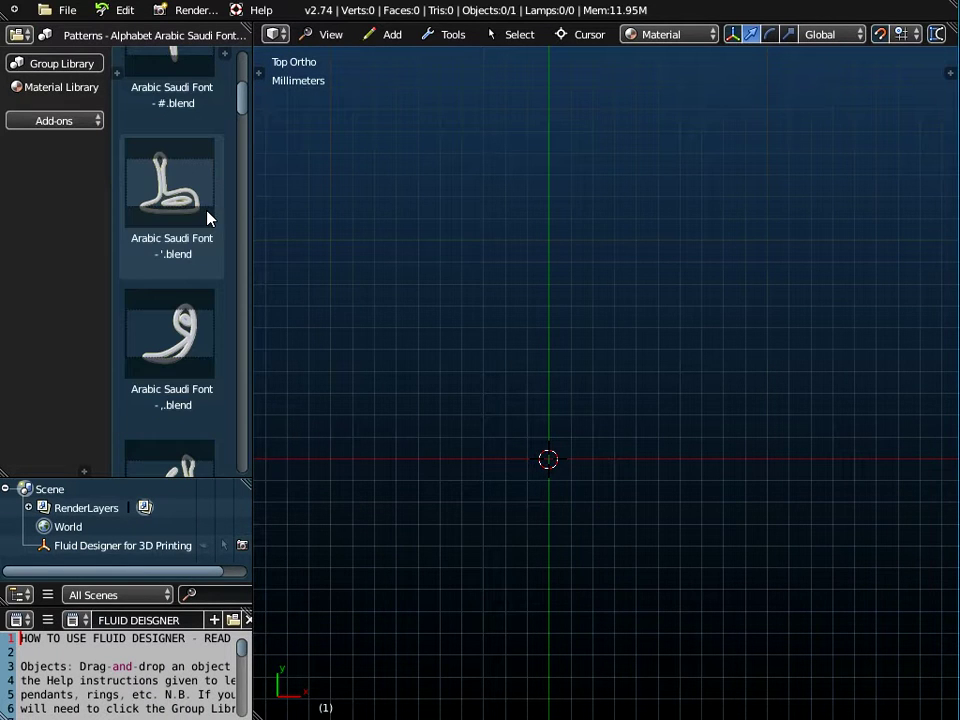
pyautogui.click(178, 203)
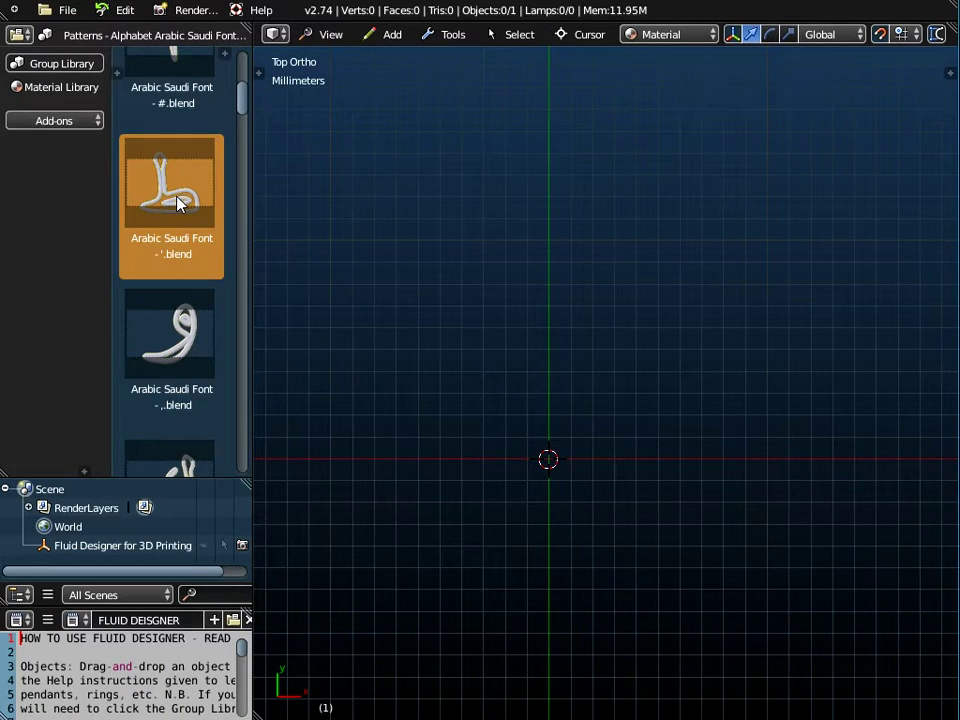
pyautogui.click(175, 352)
pyautogui.scroll(-5, 170, 353)
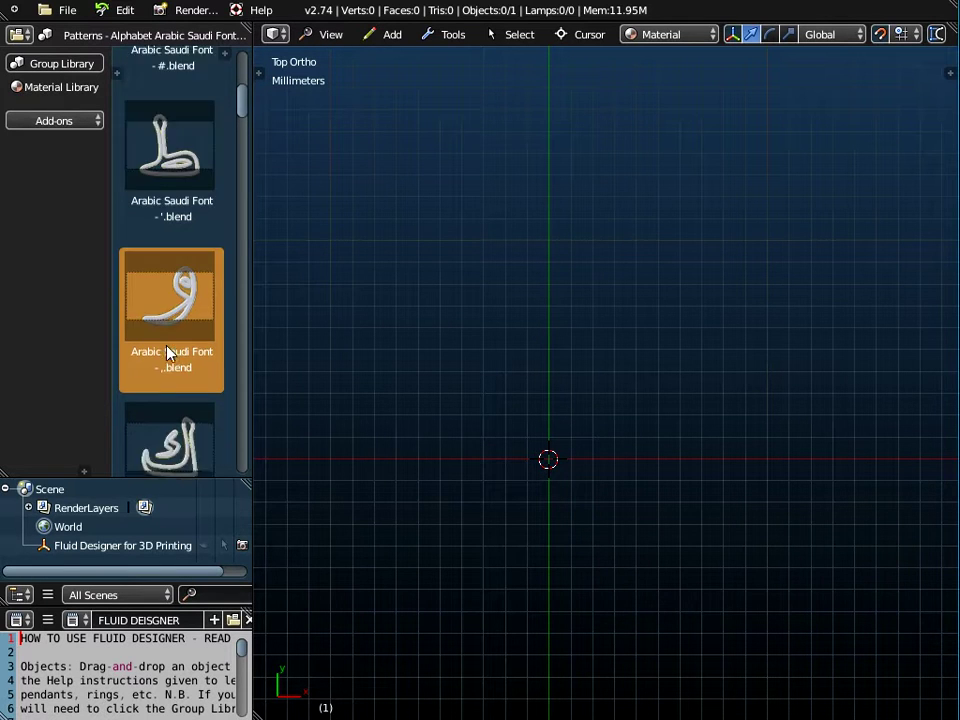
pyautogui.scroll(-10, 168, 352)
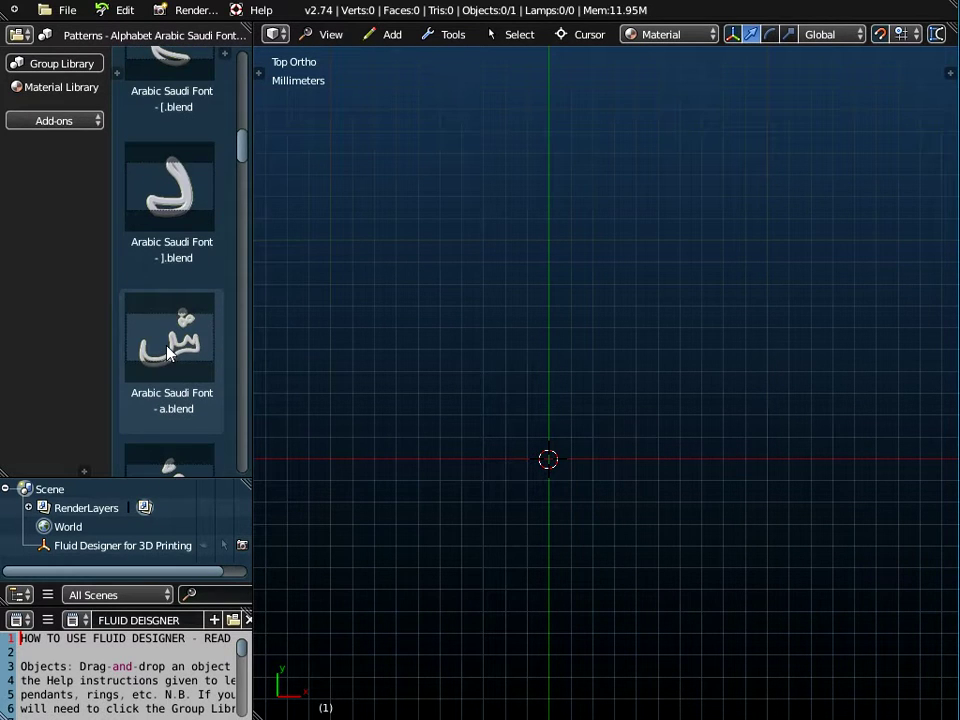
pyautogui.scroll(-9, 168, 352)
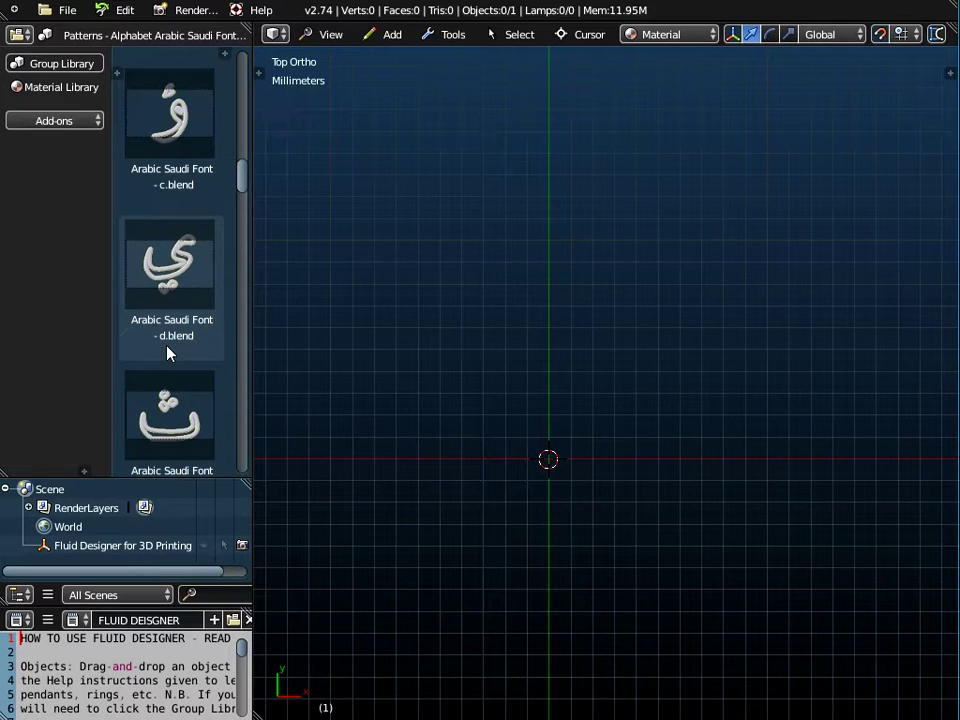
pyautogui.click(170, 292)
pyautogui.moveTo(242, 180); pyautogui.dragTo(247, 92)
pyautogui.moveTo(178, 274); pyautogui.dragTo(422, 366)
pyautogui.scroll(-3, 422, 368)
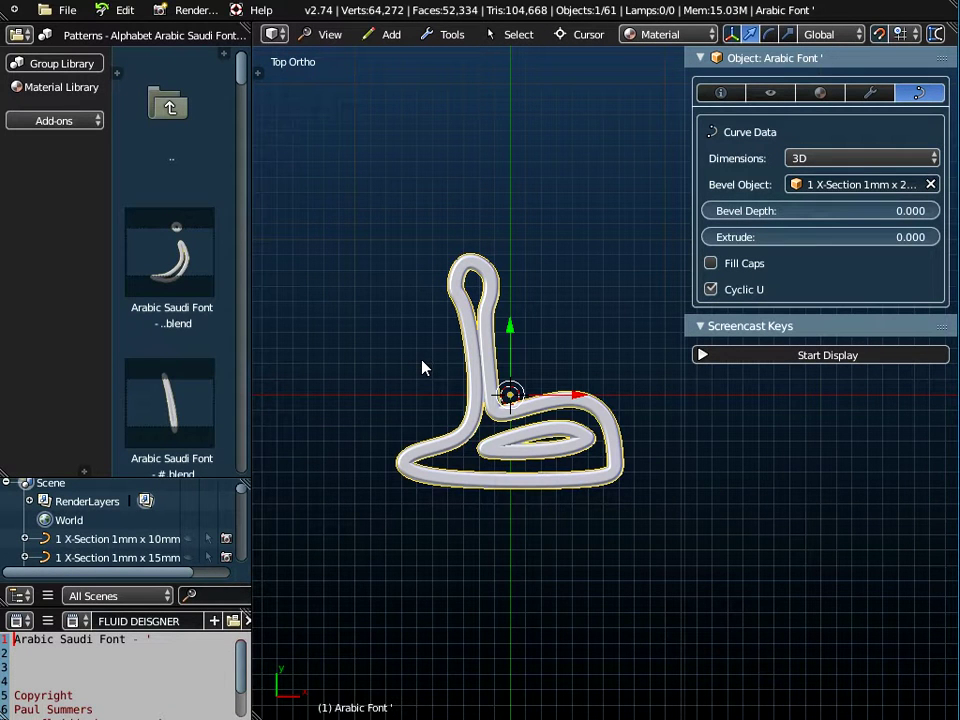
# Start the Screencast Keys display and collapse its settings.
pyautogui.click(760, 356)
pyautogui.click(759, 330)
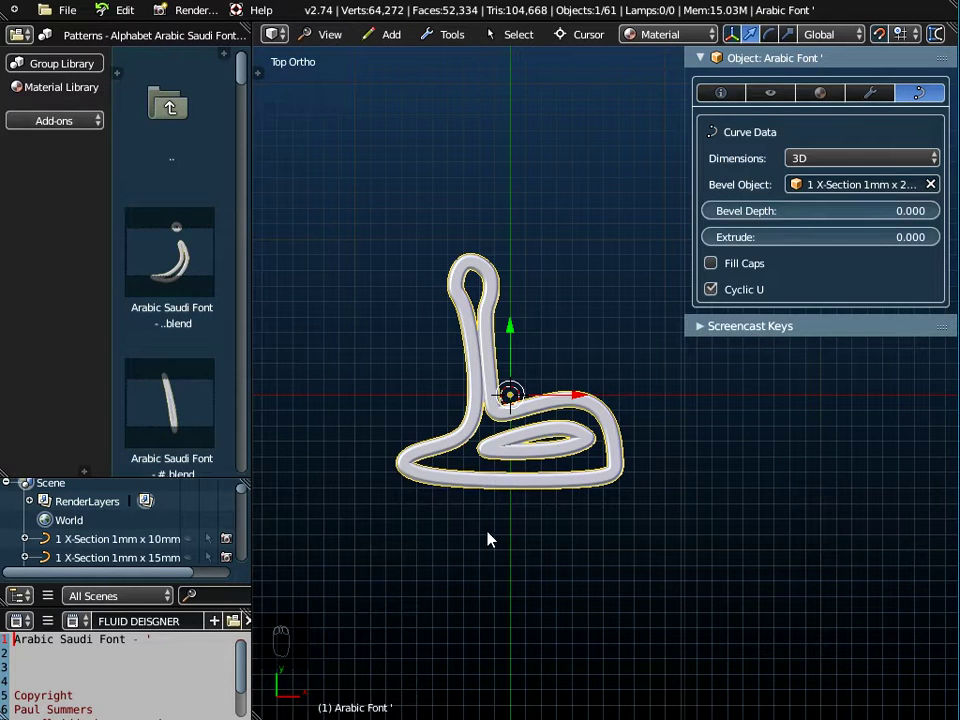
# Append the object "Arabic Font ," from the file "Arabic Saudi Font - ,.blend".
pyautogui.scroll(-6, 184, 277)
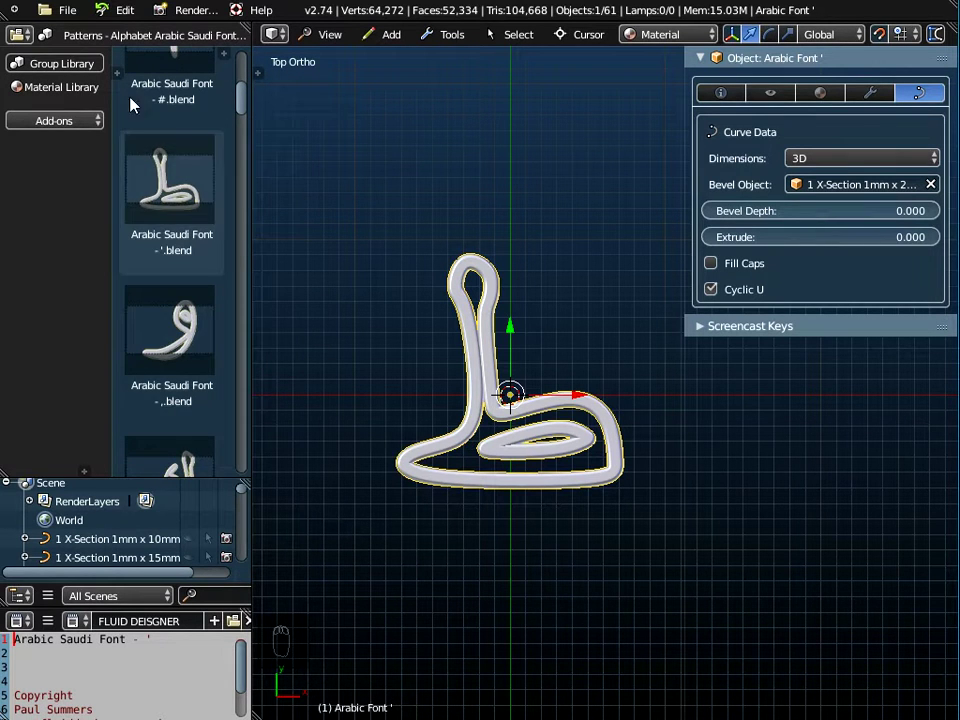
pyautogui.click(67, 12)
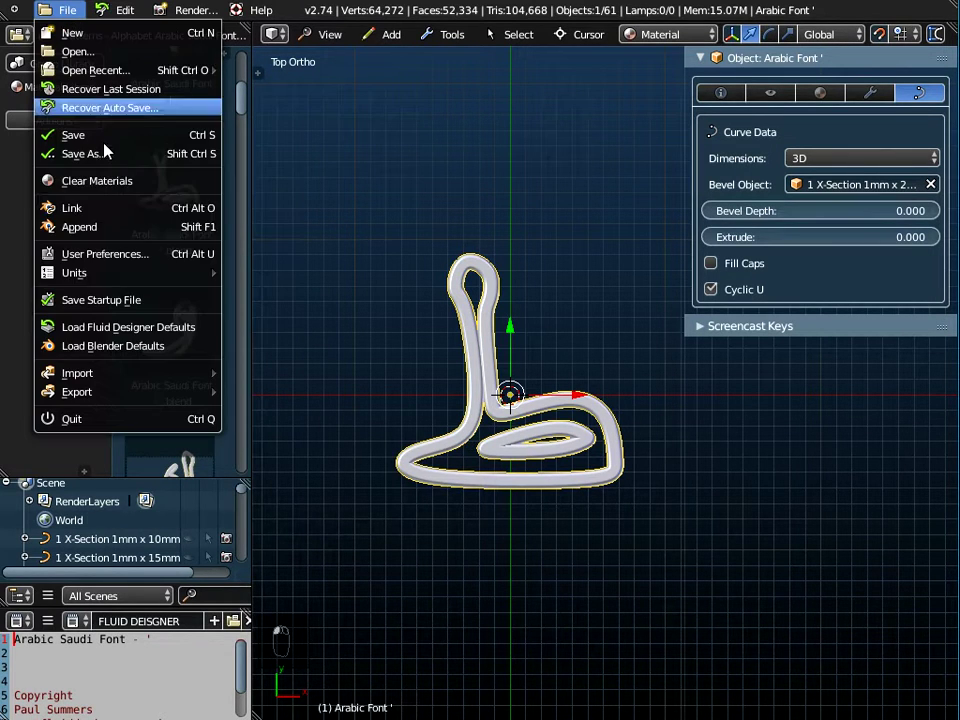
pyautogui.click(96, 225)
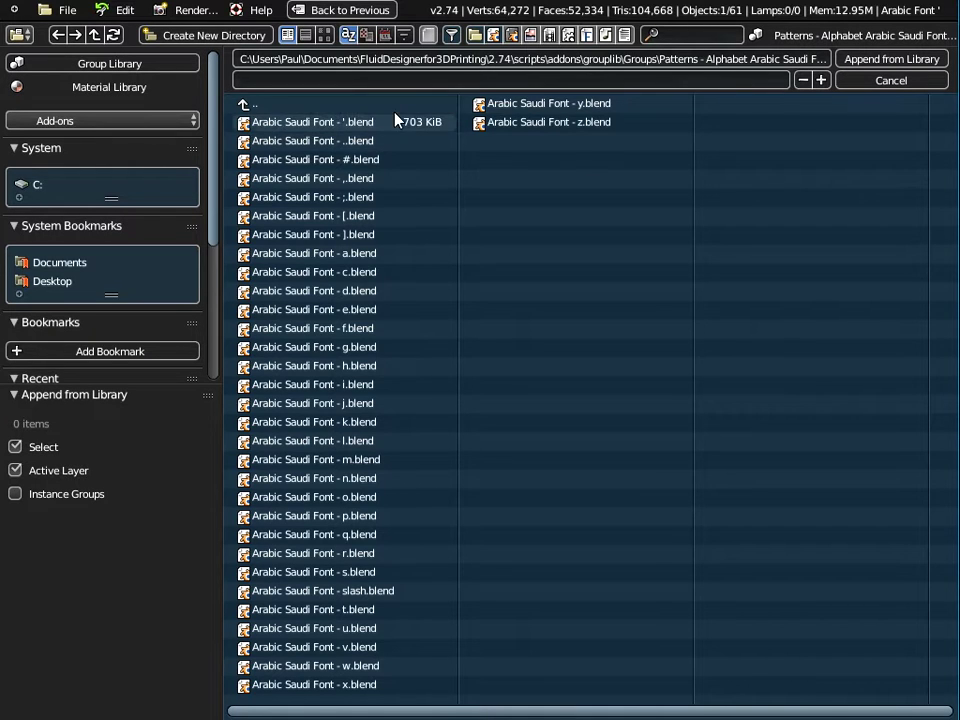
pyautogui.click(305, 180)
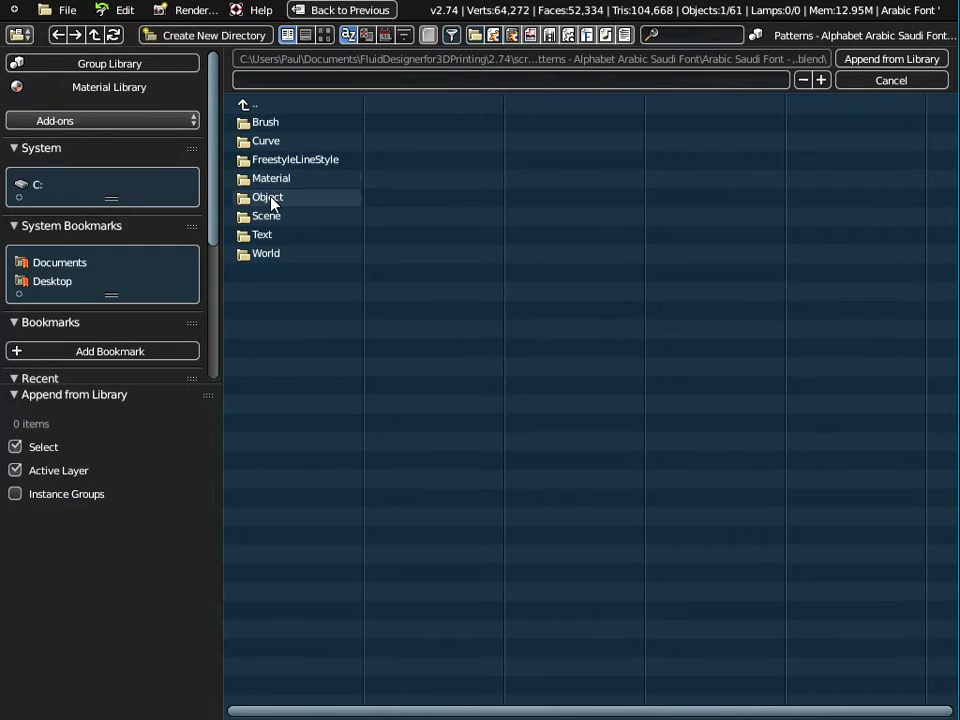
pyautogui.click(272, 199)
pyautogui.click(470, 647)
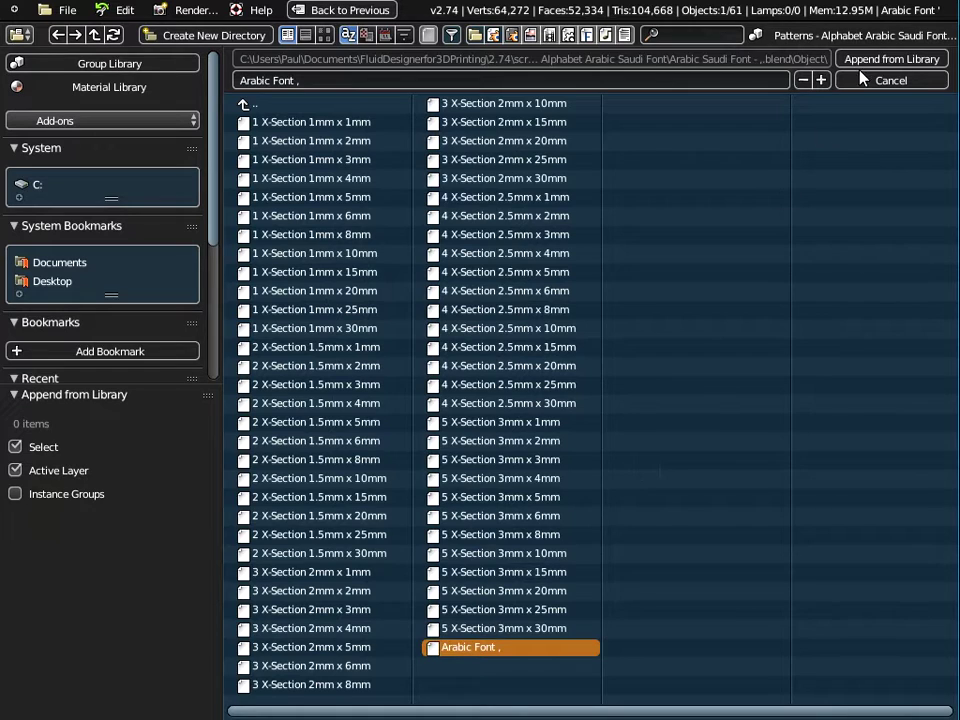
pyautogui.click(888, 59)
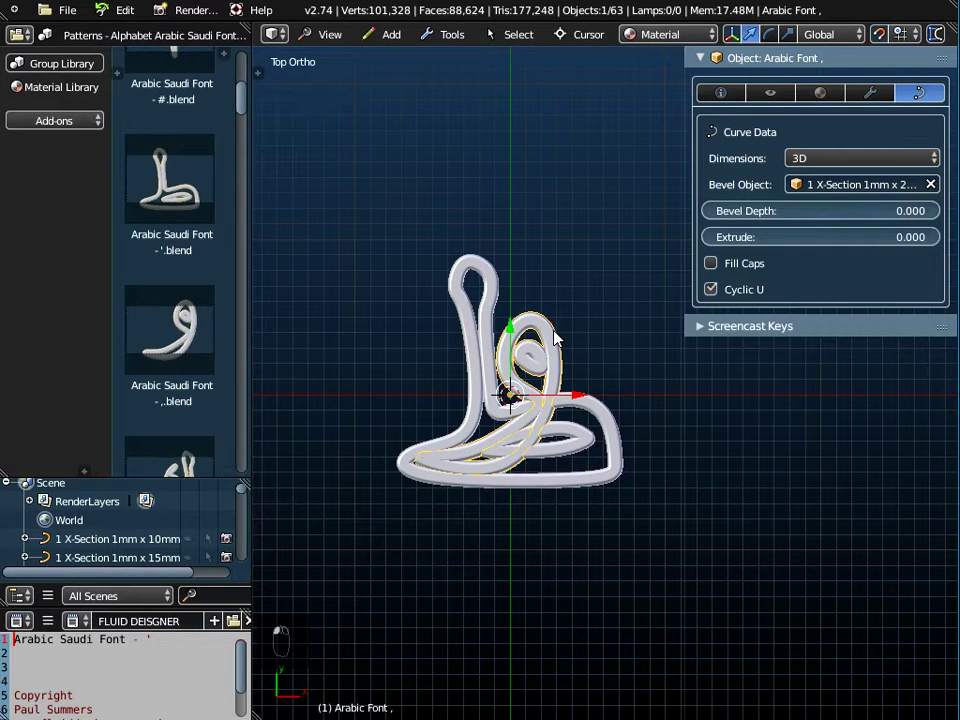
# Move the appended comma letter left and slightly up so it overlaps the upright stem of the first letter.
pyautogui.moveTo(574, 394); pyautogui.dragTo(505, 393)
pyautogui.press('g')
pyautogui.click(455, 355)
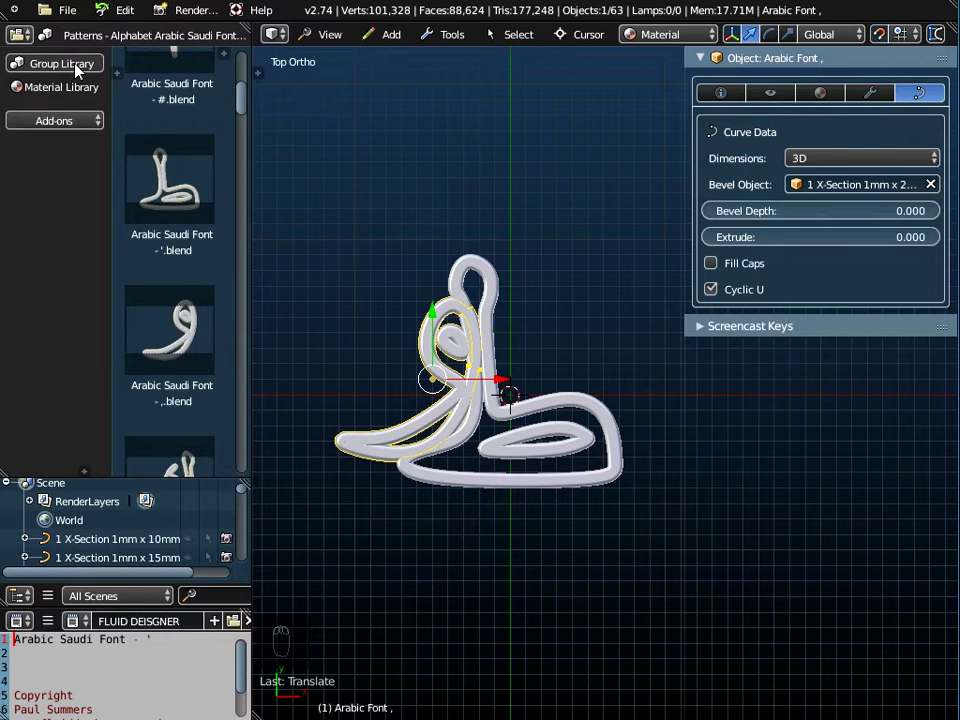
# Append the object "Arabic Saudi Font - d" from the file "Arabic Saudi Font - d.blend".
pyautogui.scroll(-3, 150, 182)
pyautogui.scroll(-10, 150, 182)
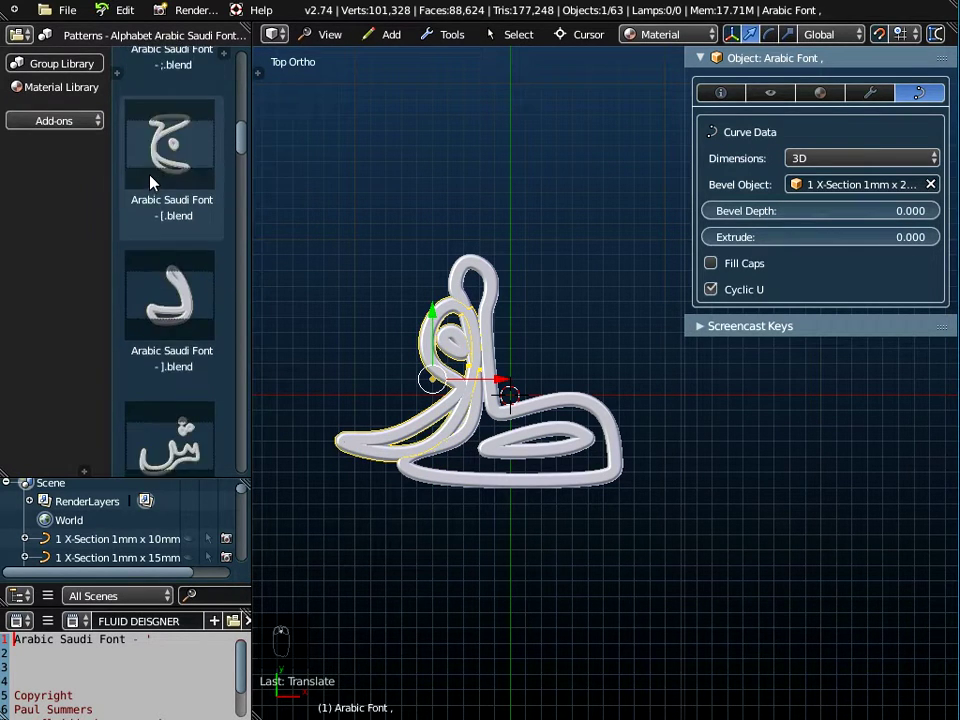
pyautogui.scroll(-4, 150, 182)
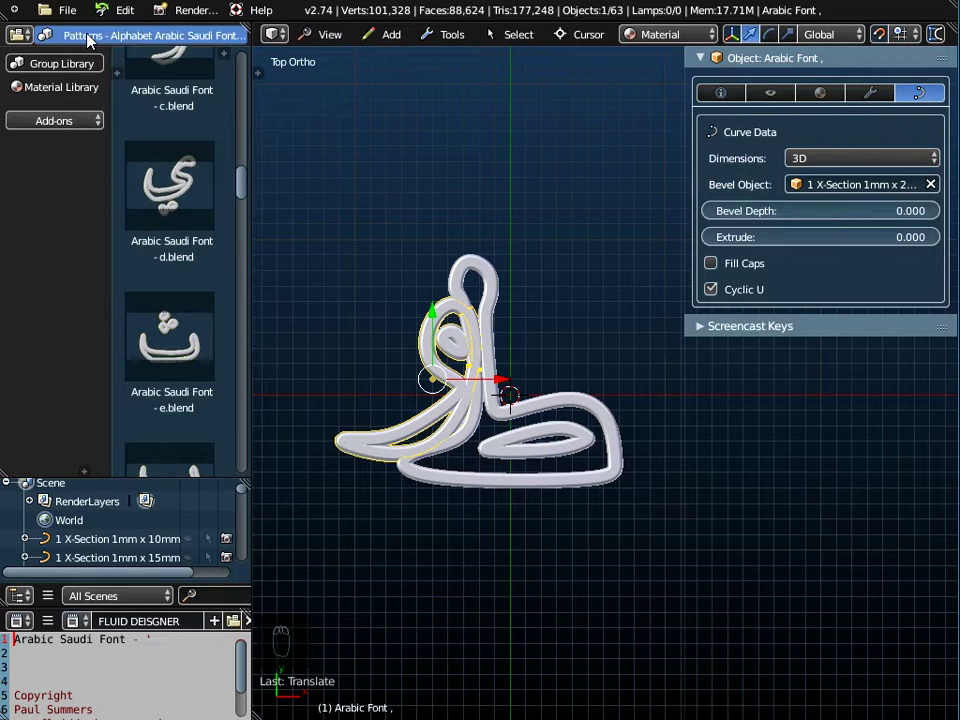
pyautogui.click(66, 10)
pyautogui.click(100, 224)
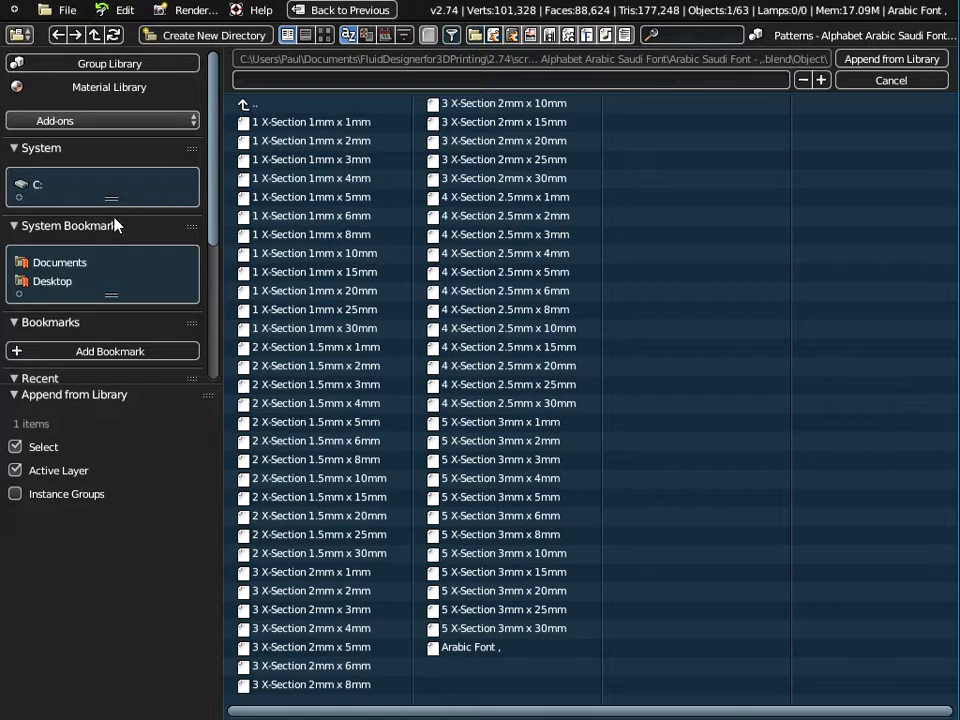
pyautogui.click(243, 103)
pyautogui.click(243, 103)
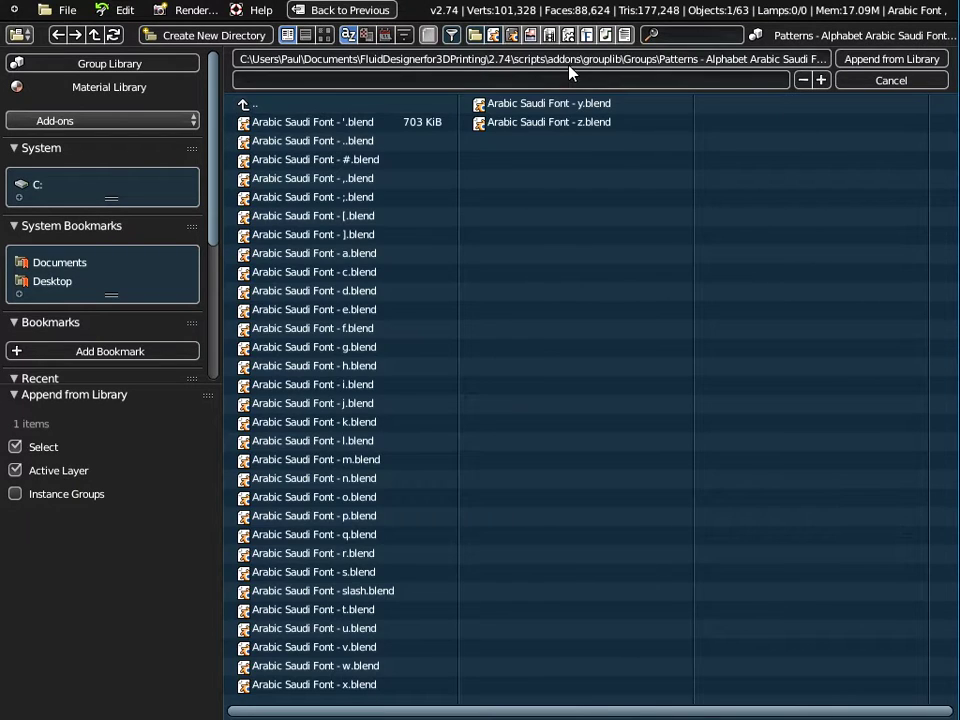
pyautogui.doubleClick(317, 291)
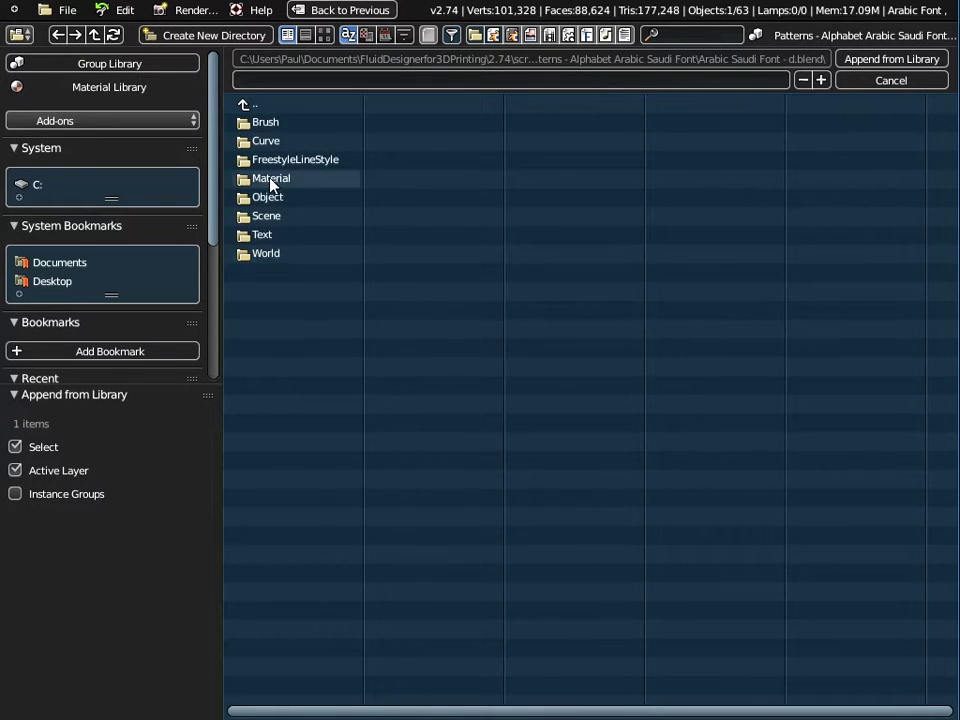
pyautogui.doubleClick(262, 197)
pyautogui.click(484, 648)
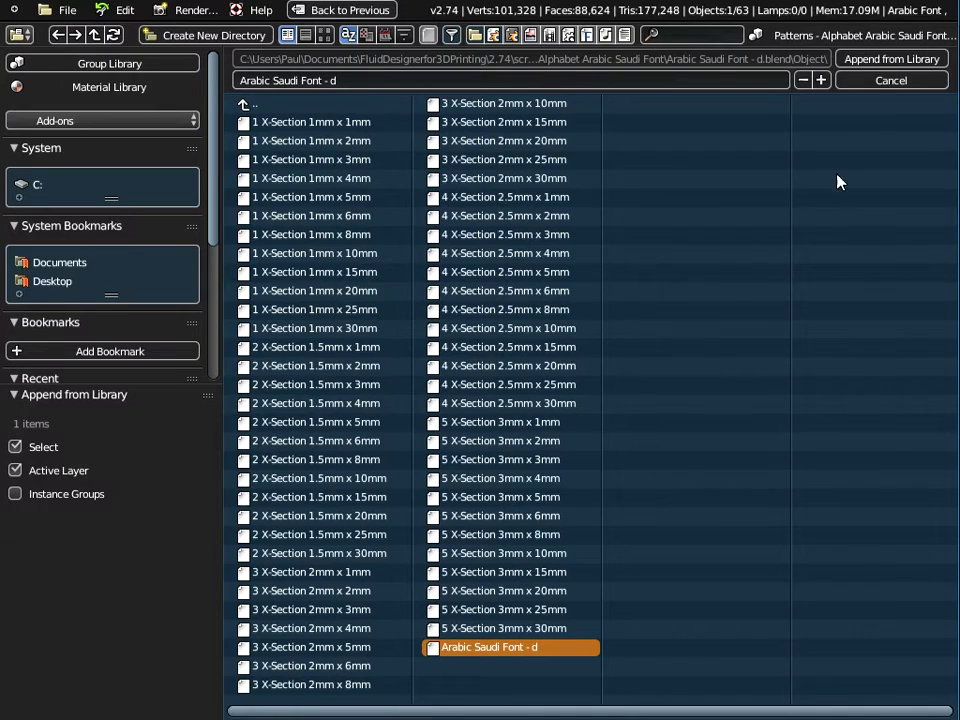
pyautogui.click(891, 59)
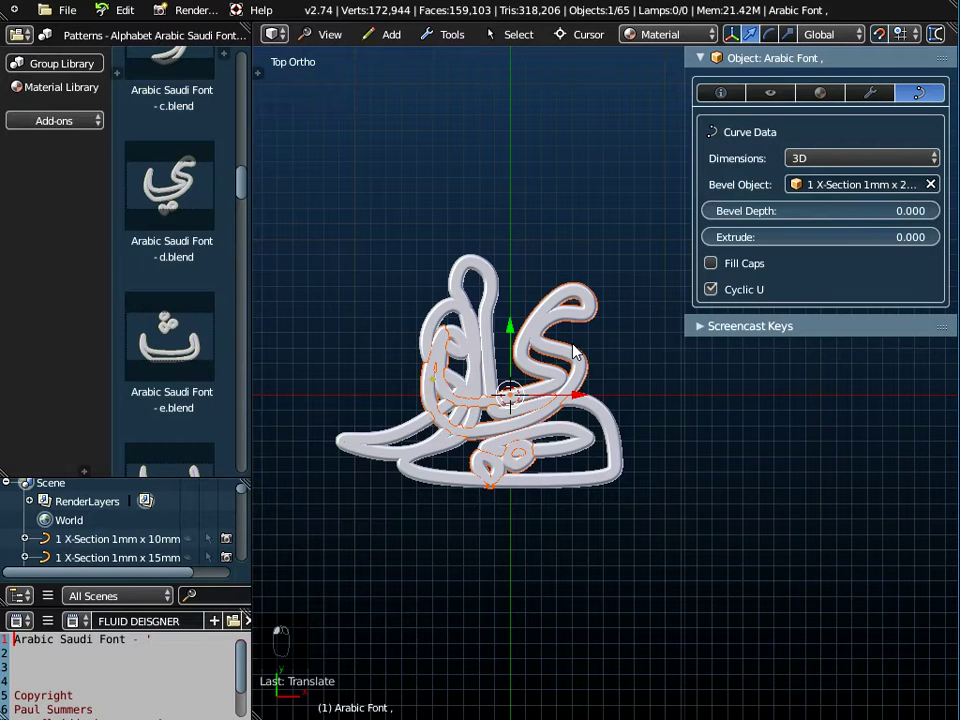
# Move the d letter -8 along X and 1 along Y, then slightly farther left to sit beside the comma letter.
pyautogui.press('g')
pyautogui.press('x')
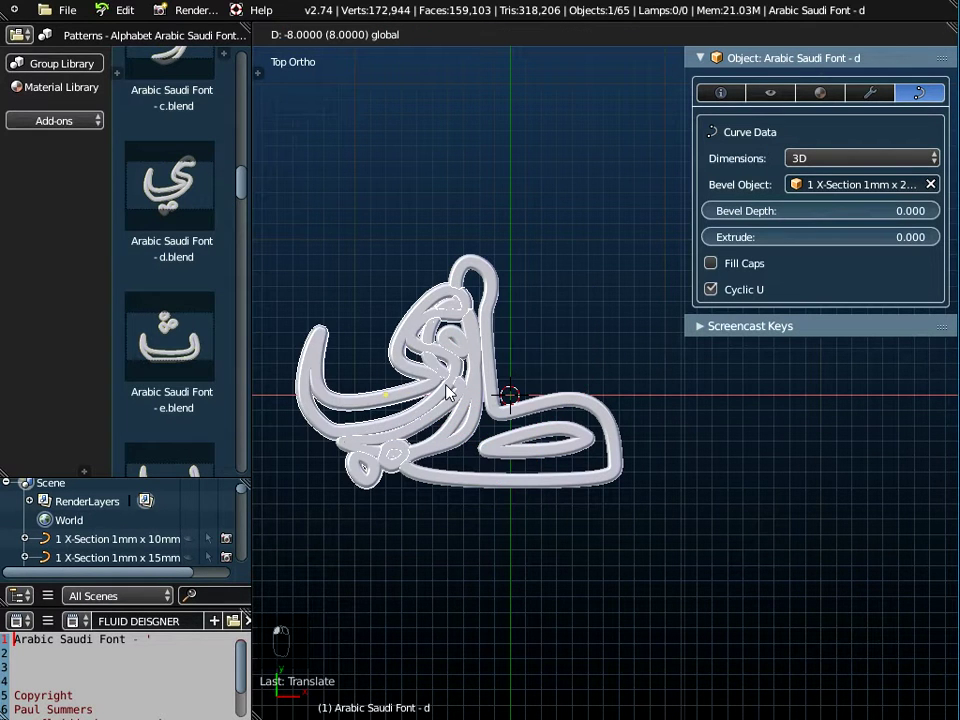
pyautogui.click(447, 393)
pyautogui.press('g')
pyautogui.press('y')
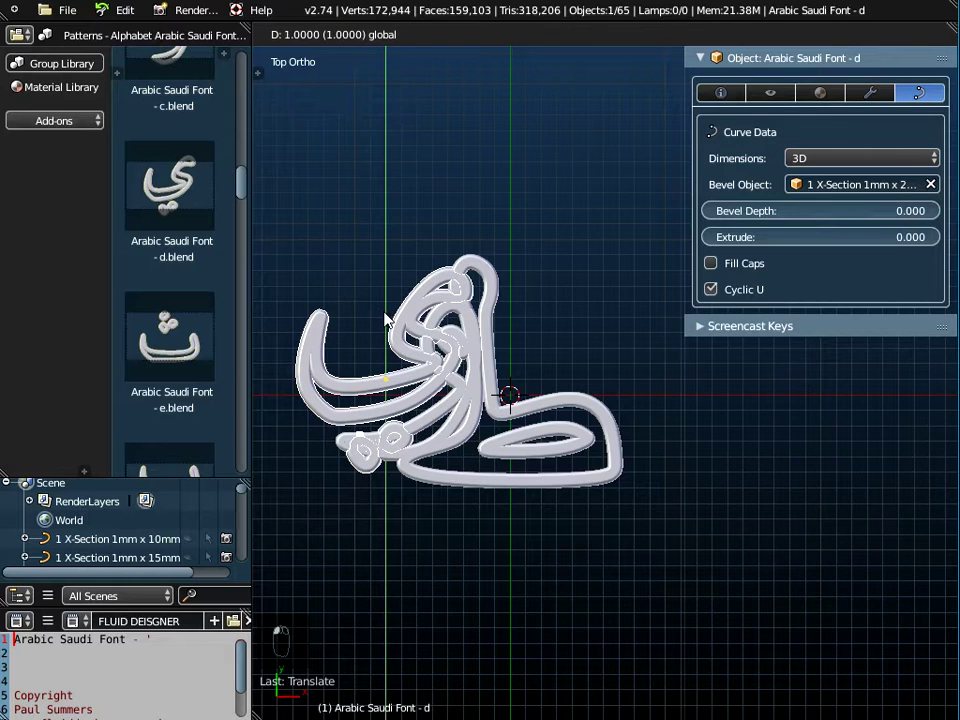
pyautogui.click(385, 320)
pyautogui.press('g')
pyautogui.press('x')
pyautogui.click(425, 380)
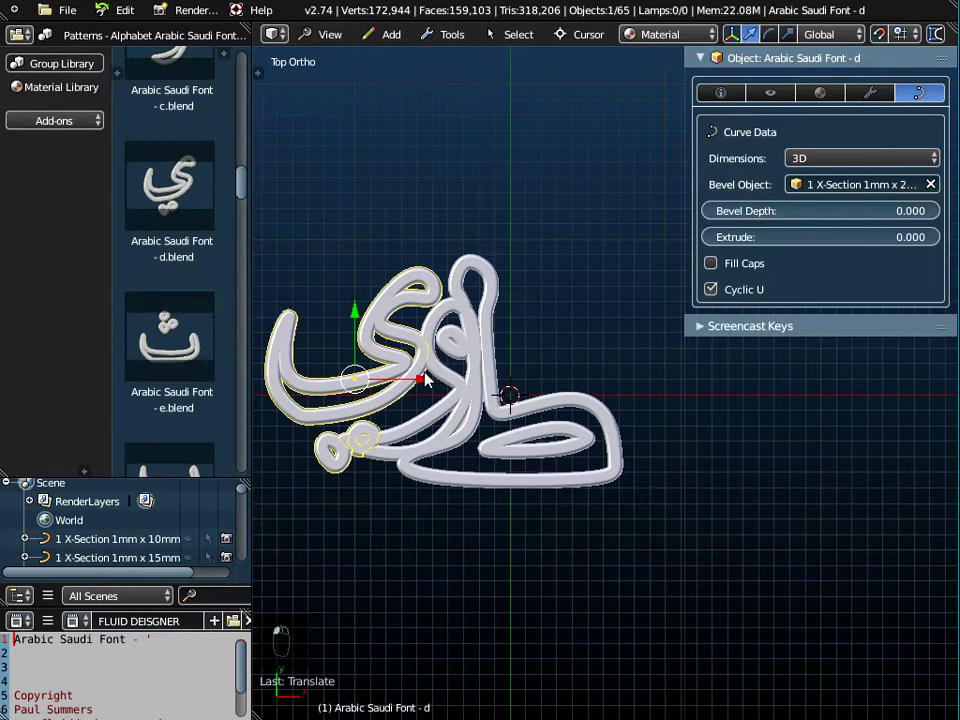
# Move the d letter 1 unit along X and 1 unit along Y so it overlaps the comma letter.
pyautogui.scroll(2, 381, 446)
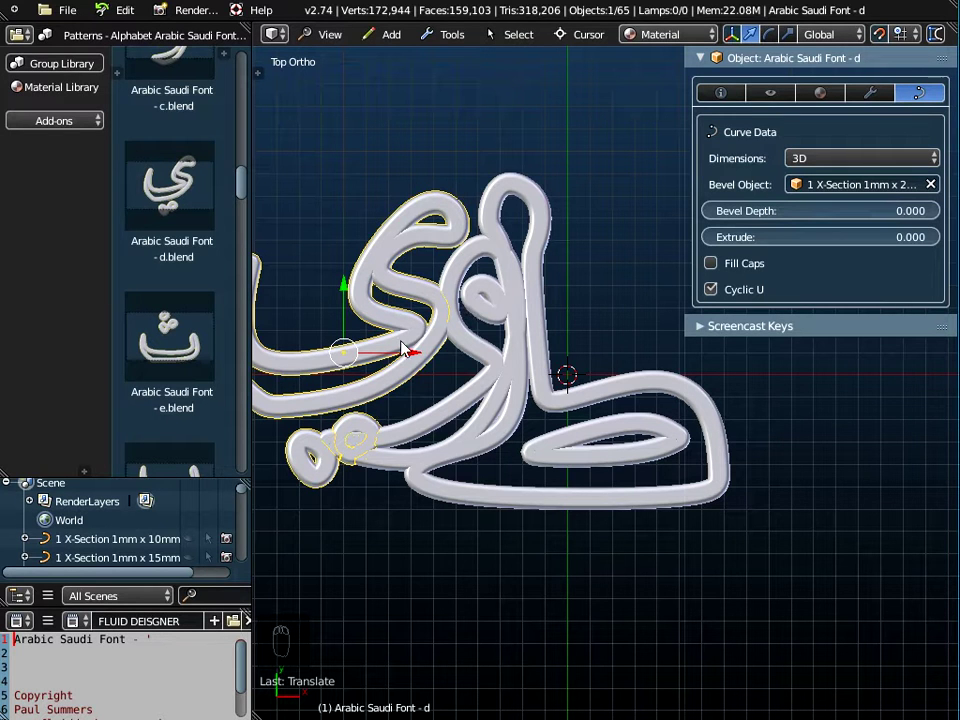
pyautogui.press('g')
pyautogui.press('x')
pyautogui.press('1')
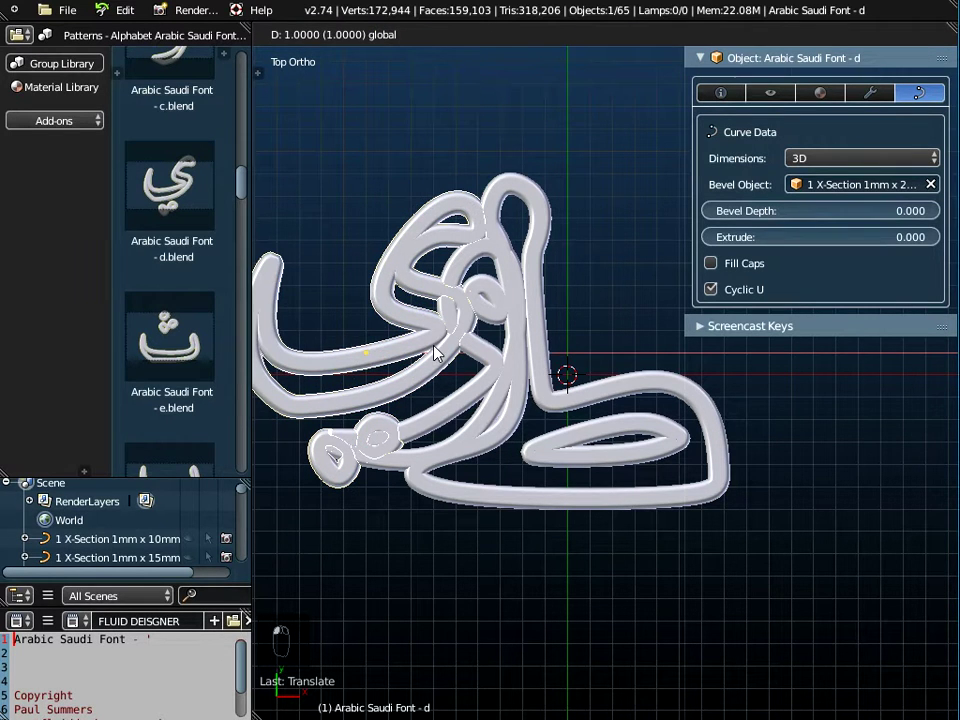
pyautogui.press('Return')
pyautogui.press('g')
pyautogui.press('y')
pyautogui.press('1')
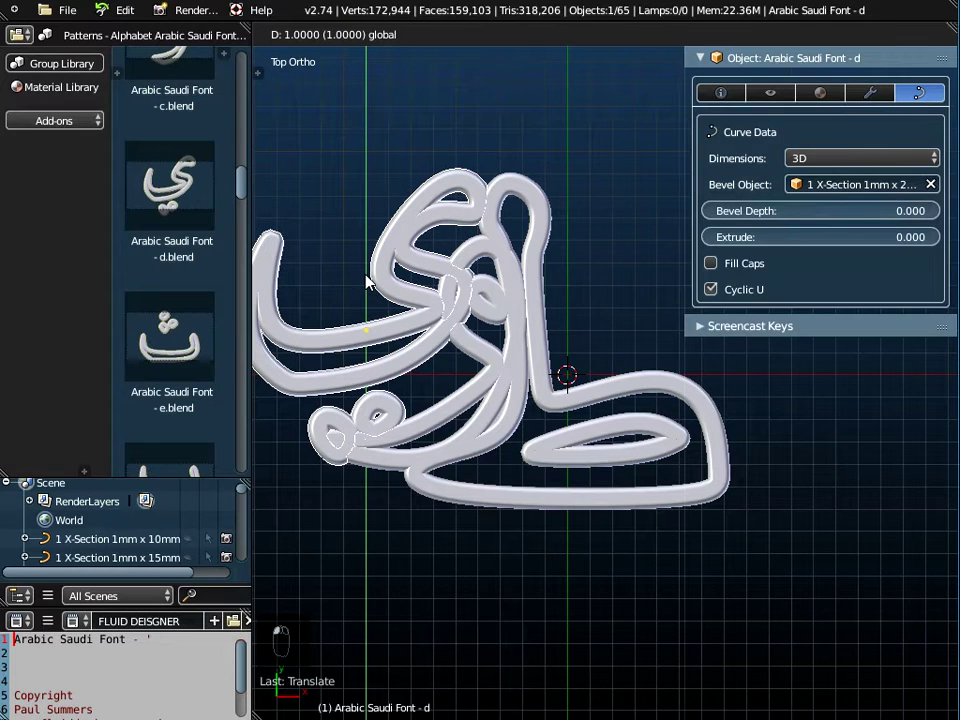
pyautogui.press('Return')
# Inspect how the d letter overlaps its neighbours from an angled view, and restore the top view.
pyautogui.scroll(-3, 420, 338)
pyautogui.scroll(4, 446, 345)
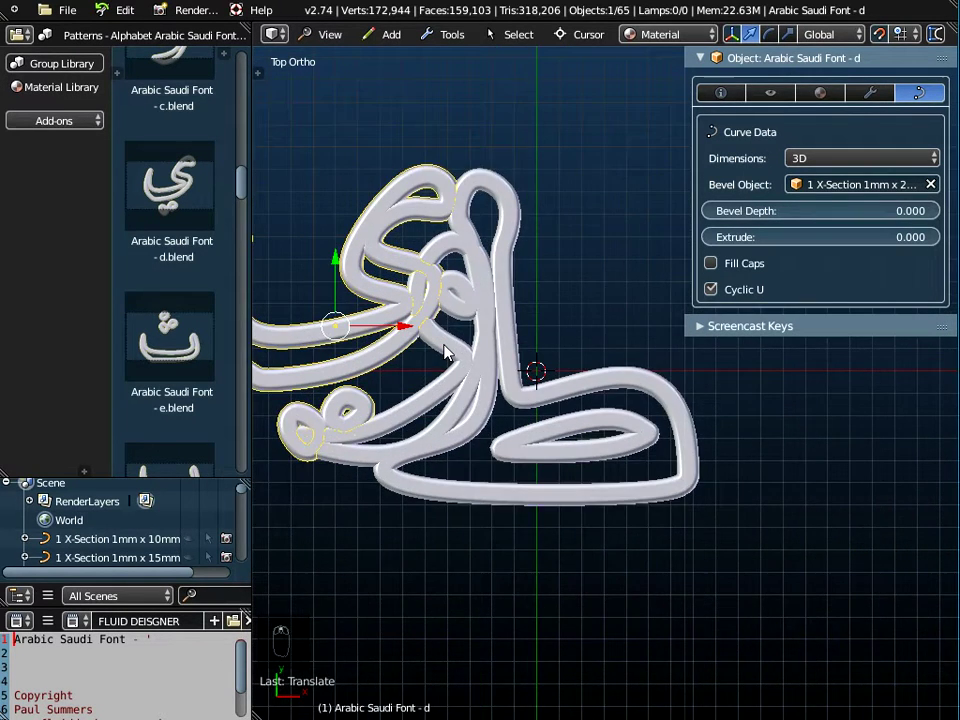
pyautogui.scroll(-2, 439, 380)
pyautogui.moveTo(439, 380); pyautogui.dragTo(468, 362, button='middle')
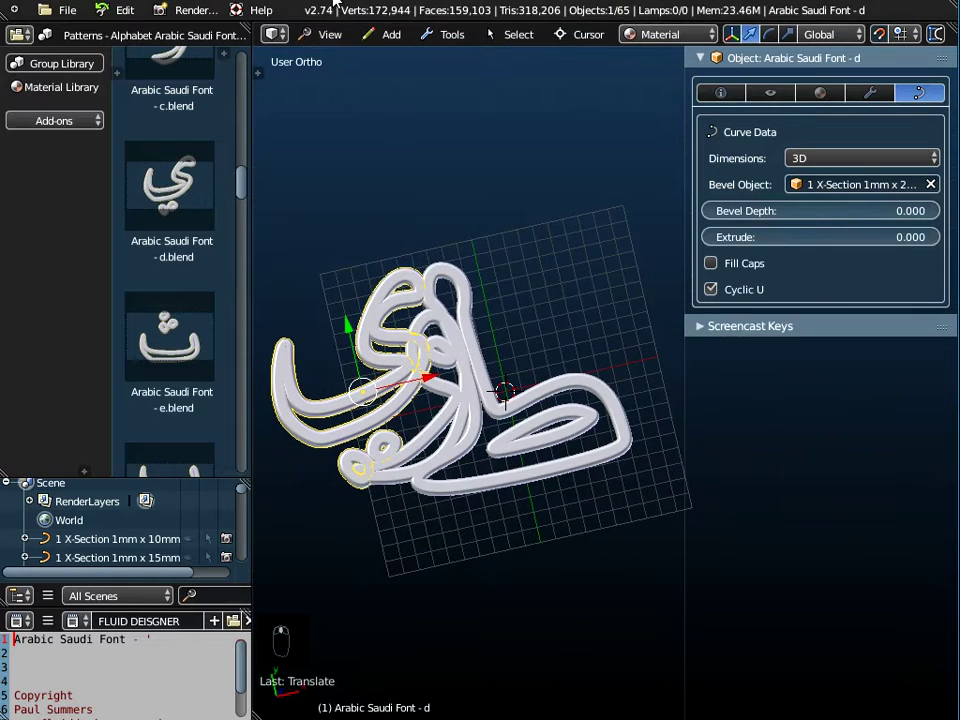
pyautogui.click(330, 34)
pyautogui.click(330, 124)
pyautogui.scroll(4, 435, 390)
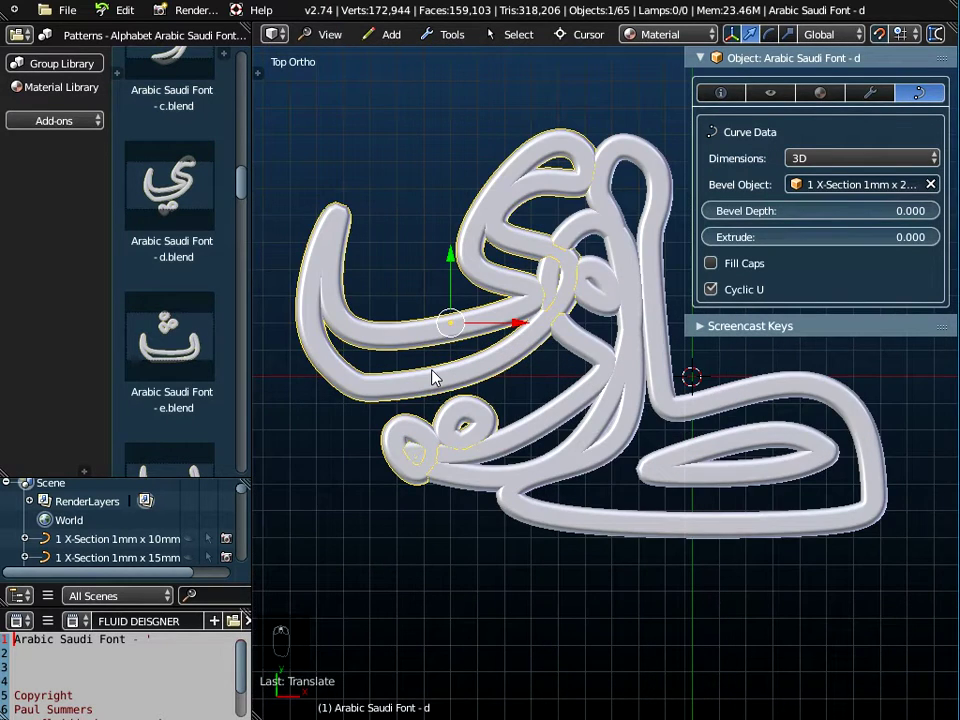
# Move five control points along the two lower tail strokes of the d letter -1 along Y, in Edit Mode.
pyautogui.press('Tab')
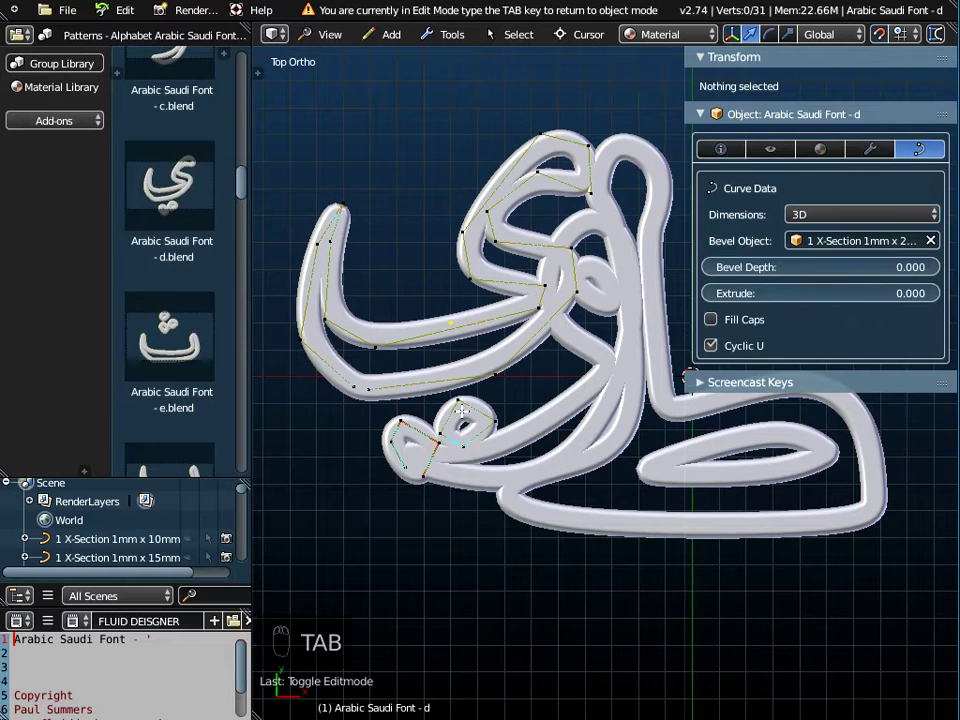
pyautogui.rightClick(494, 368)
pyautogui.keyDown('shift'); pyautogui.rightClick(375, 386); pyautogui.keyUp('shift')
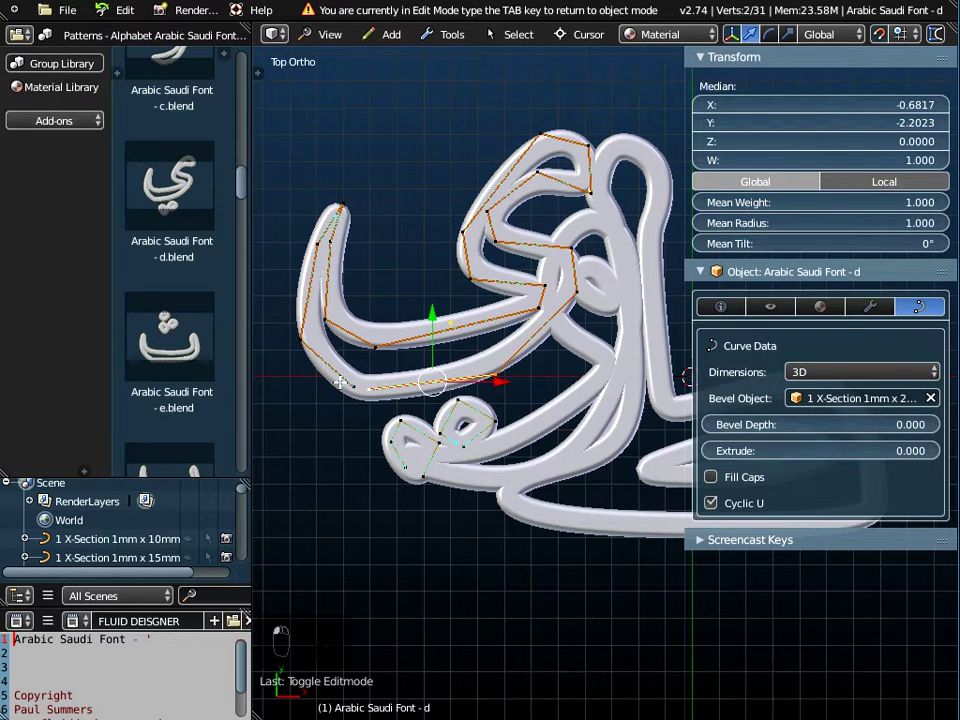
pyautogui.keyDown('shift'); pyautogui.rightClick(340, 381); pyautogui.keyUp('shift')
pyautogui.keyDown('shift'); pyautogui.rightClick(378, 338); pyautogui.keyUp('shift')
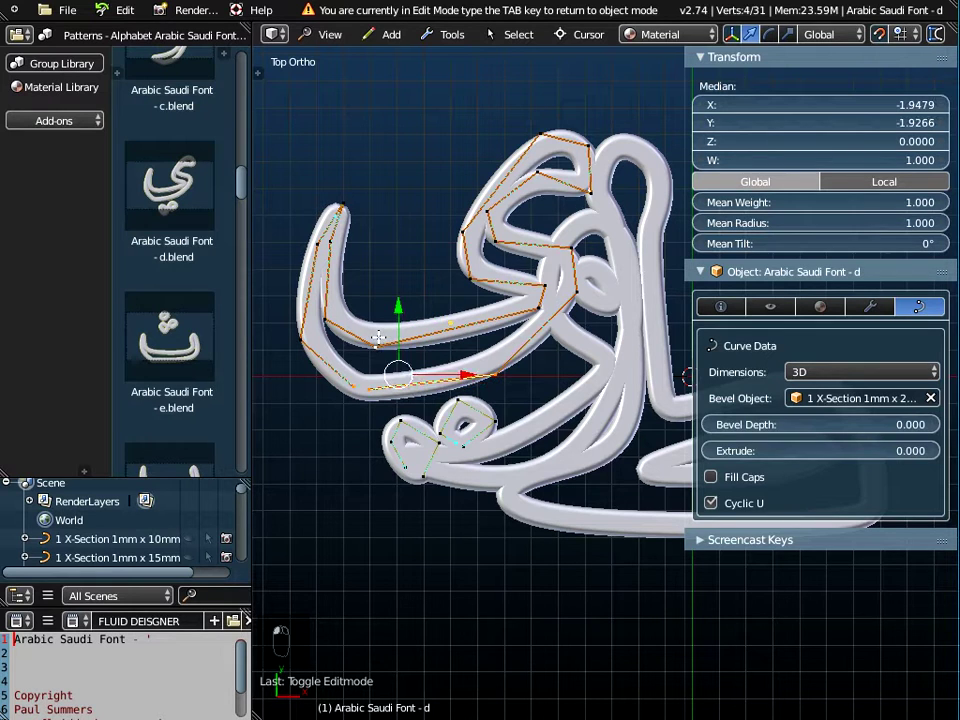
pyautogui.keyDown('shift'); pyautogui.rightClick(503, 305); pyautogui.keyUp('shift')
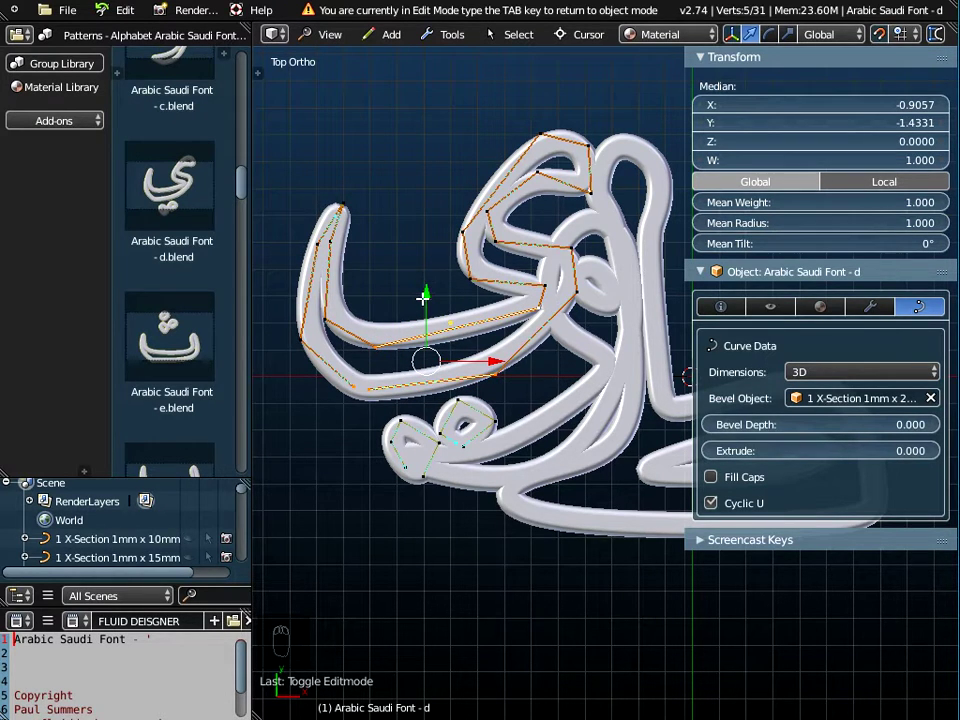
pyautogui.press('g')
pyautogui.press('y')
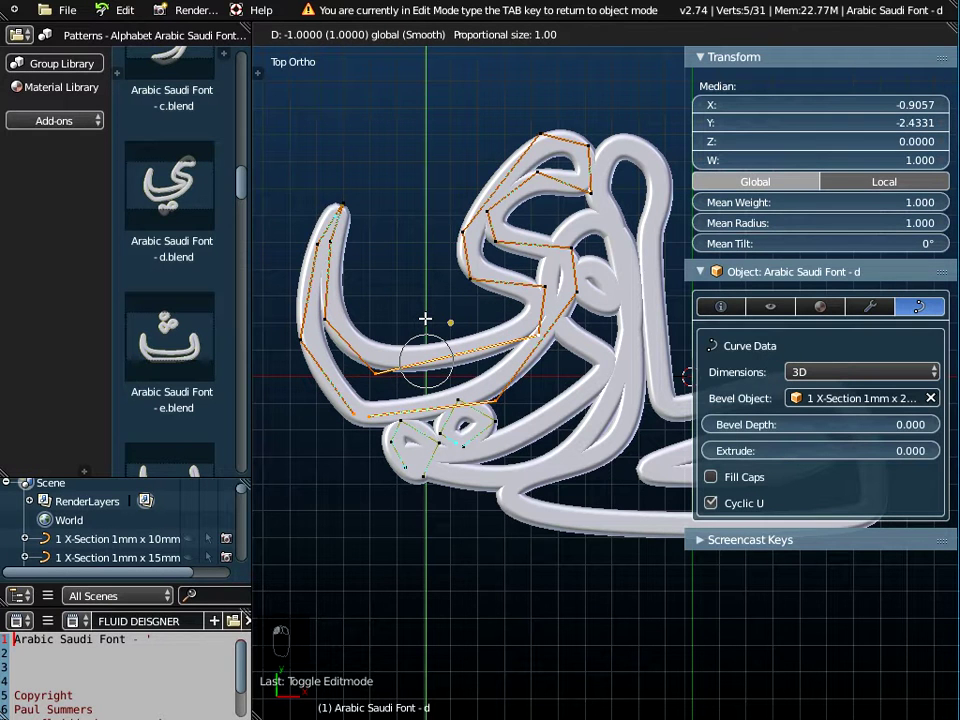
pyautogui.click(425, 318)
# Lower the control point at the inner tail's bend to Y -2.9072 and return to Object Mode.
pyautogui.rightClick(386, 340)
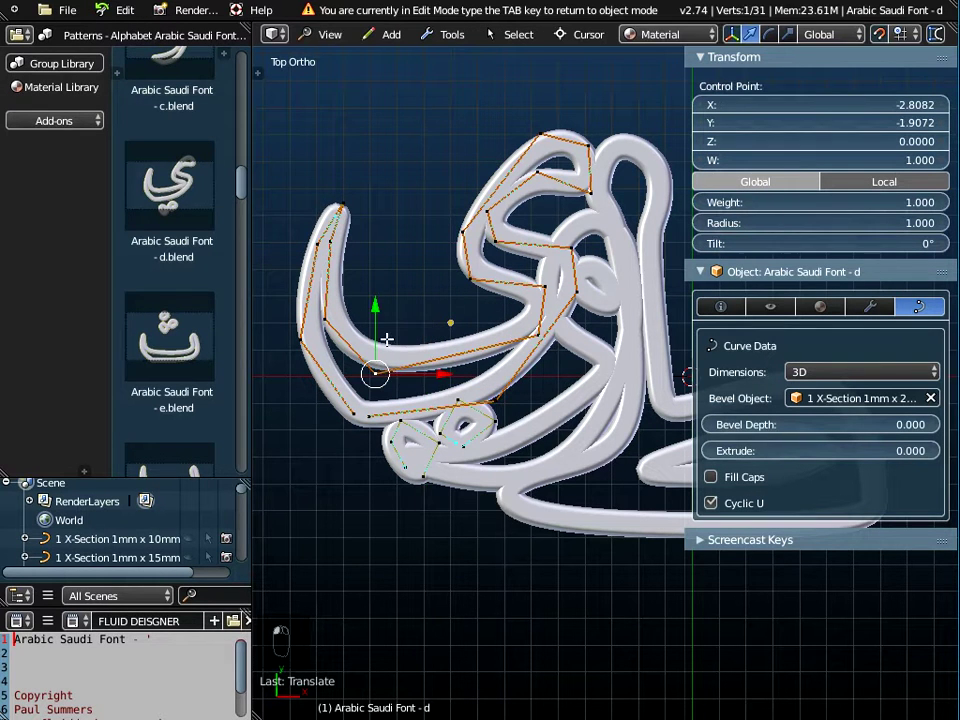
pyautogui.press('g')
pyautogui.press('y')
pyautogui.click(381, 324)
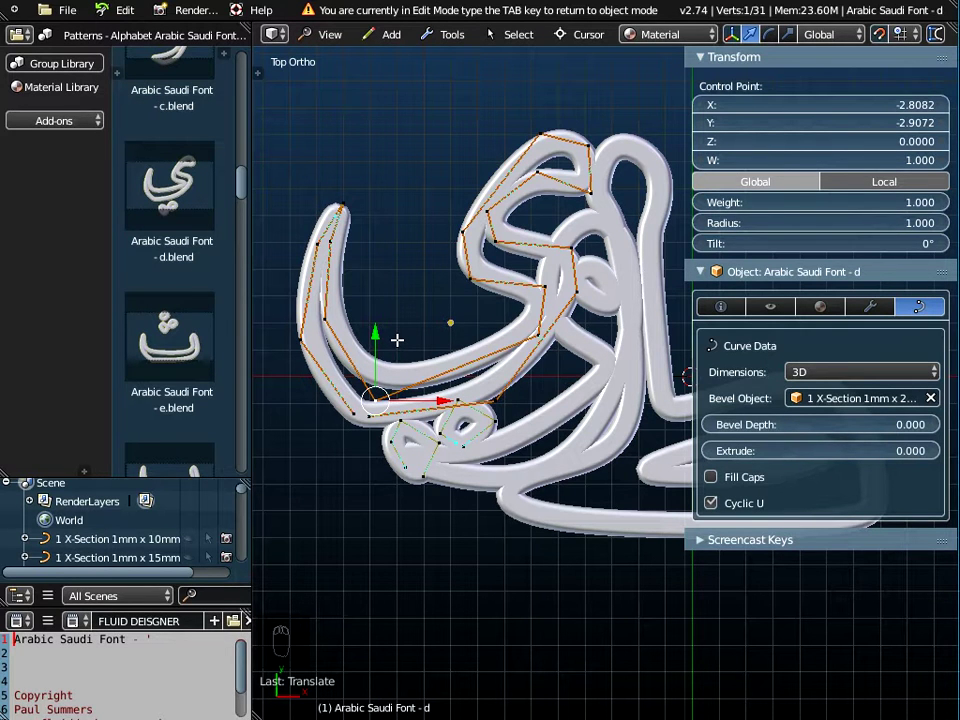
pyautogui.press('Tab')
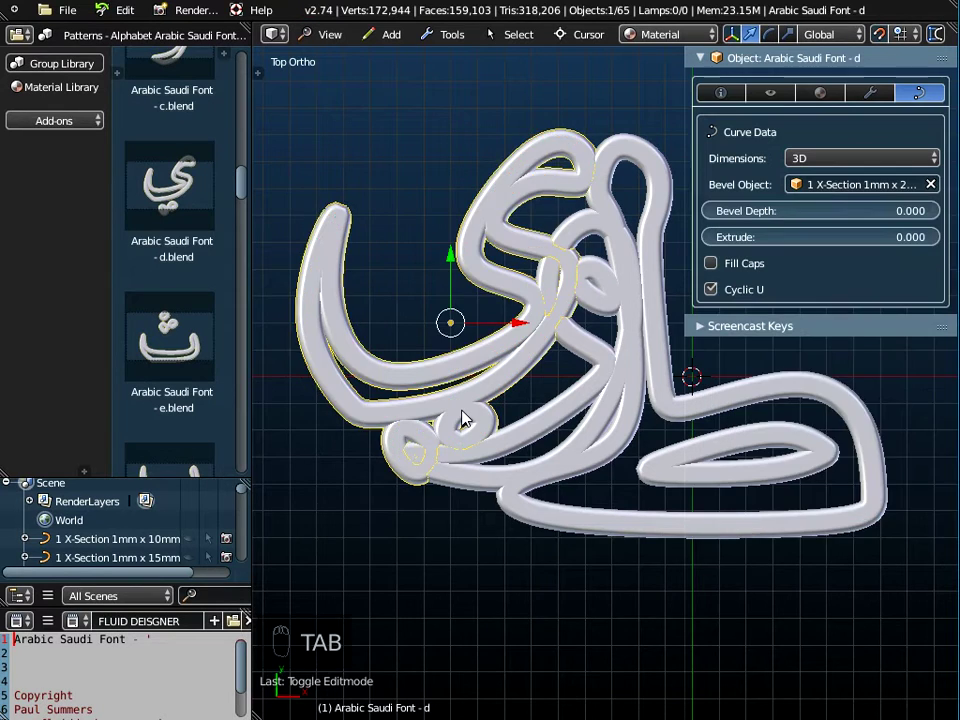
# Join the d letter, the comma letter and the first letter into a single object.
pyautogui.scroll(-2, 463, 418)
pyautogui.scroll(-2, 500, 365)
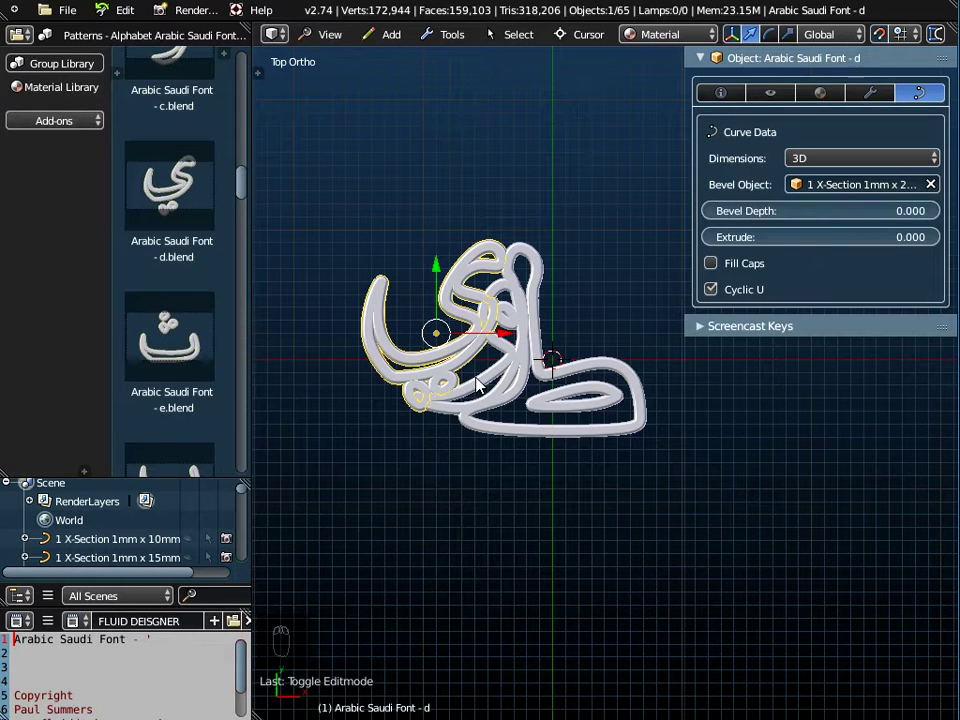
pyautogui.keyDown('shift'); pyautogui.click(497, 305); pyautogui.keyUp('shift')
pyautogui.keyDown('shift'); pyautogui.click(589, 364); pyautogui.keyUp('shift')
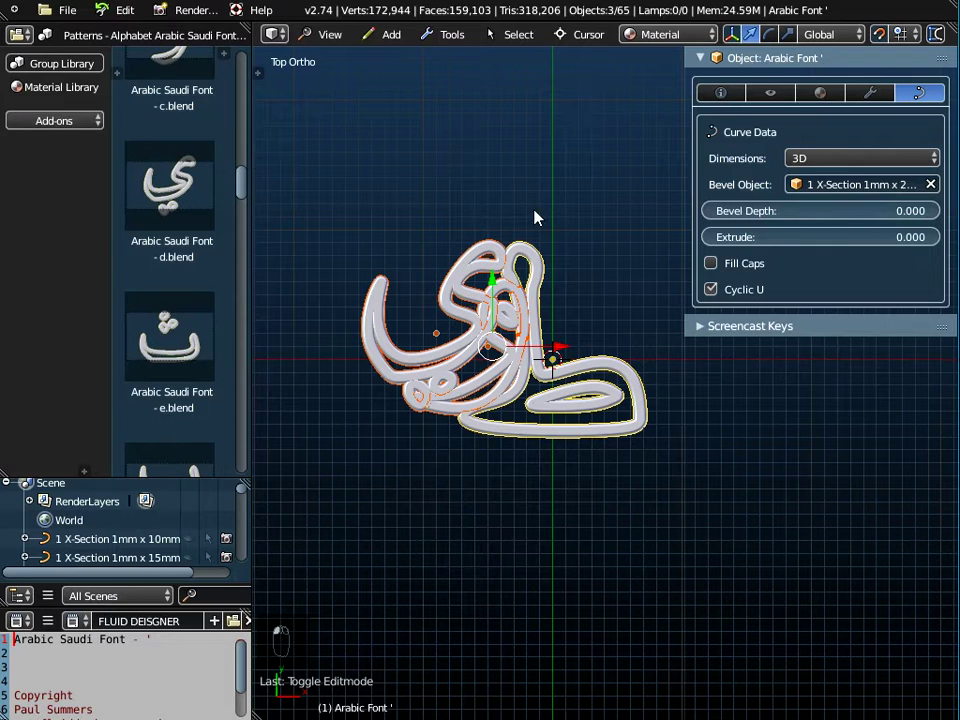
pyautogui.click(452, 34)
pyautogui.moveTo(472, 57)
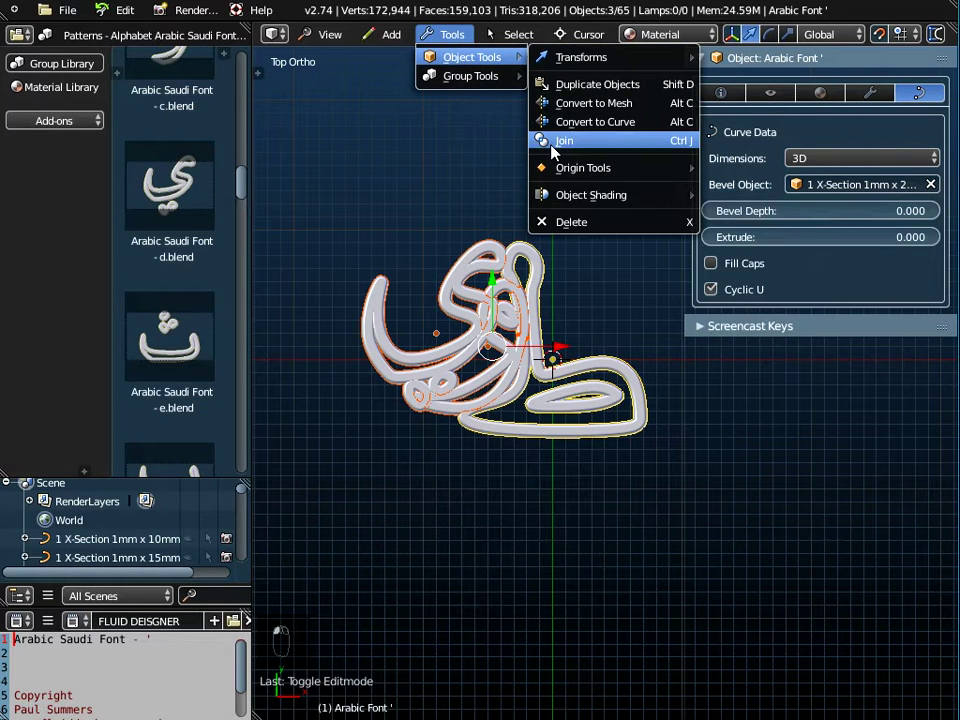
pyautogui.click(560, 141)
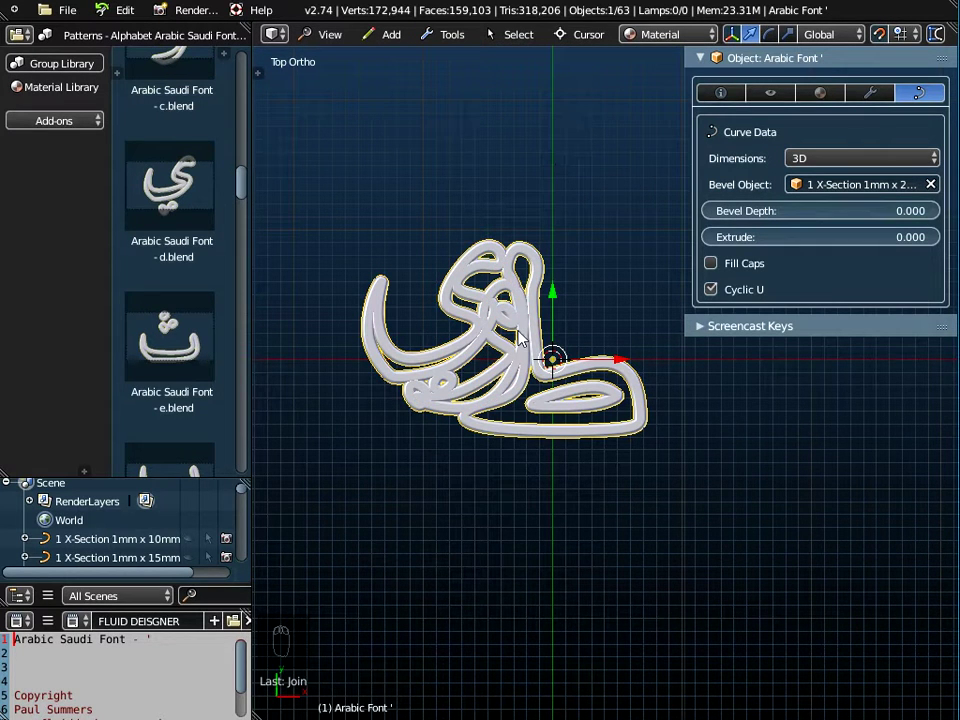
# Set the joined lettering's origin to its geometry and snap the lettering to the 3D cursor.
pyautogui.scroll(1, 520, 338)
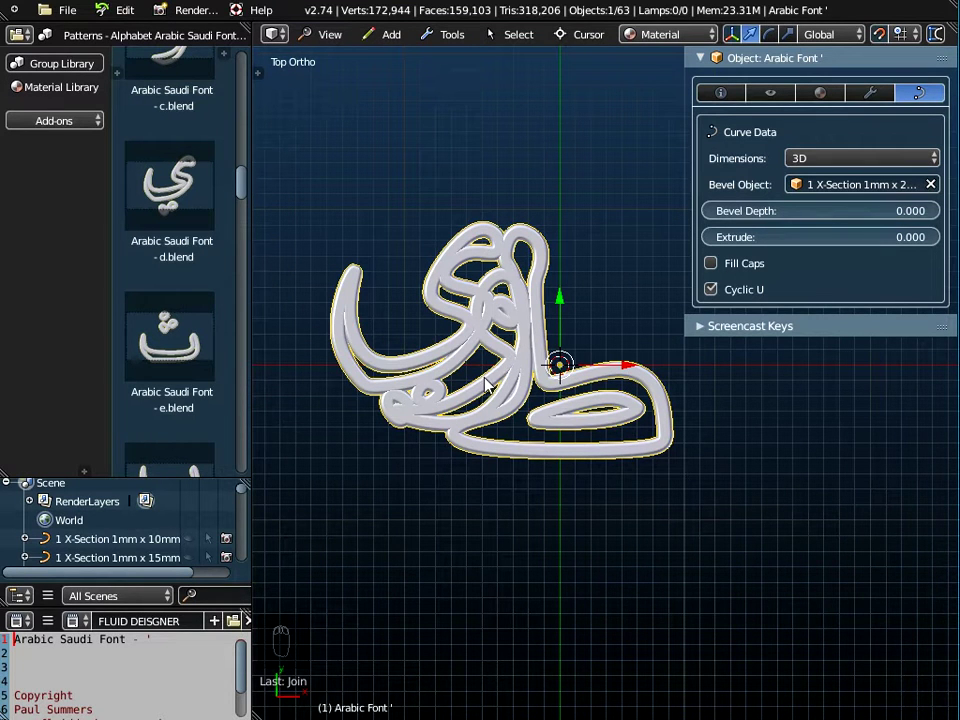
pyautogui.click(452, 34)
pyautogui.moveTo(472, 57)
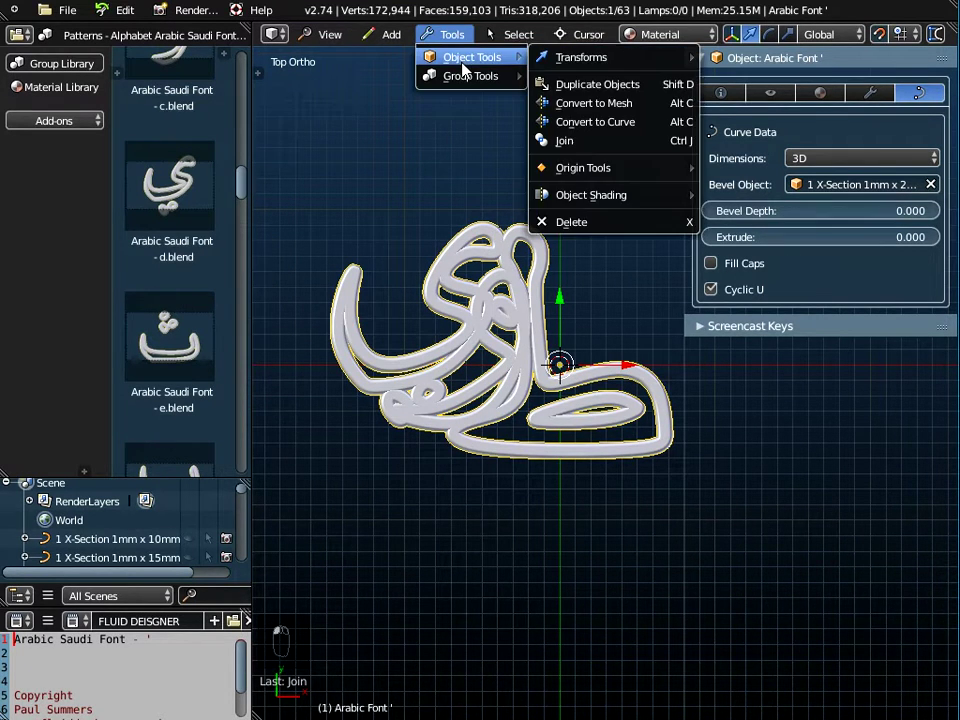
pyautogui.moveTo(565, 168)
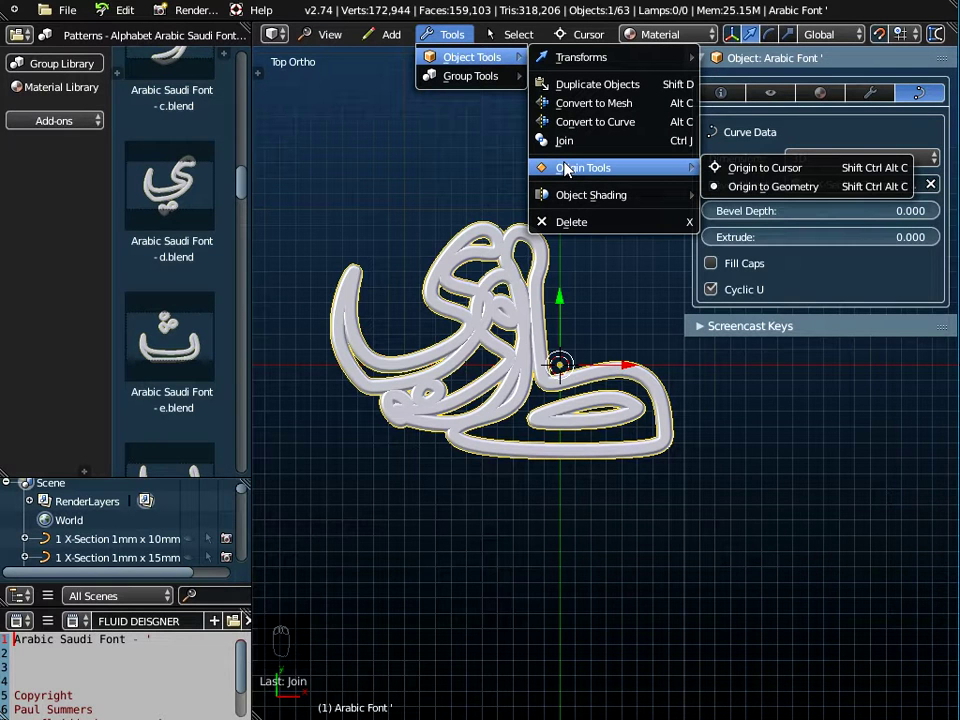
pyautogui.click(763, 187)
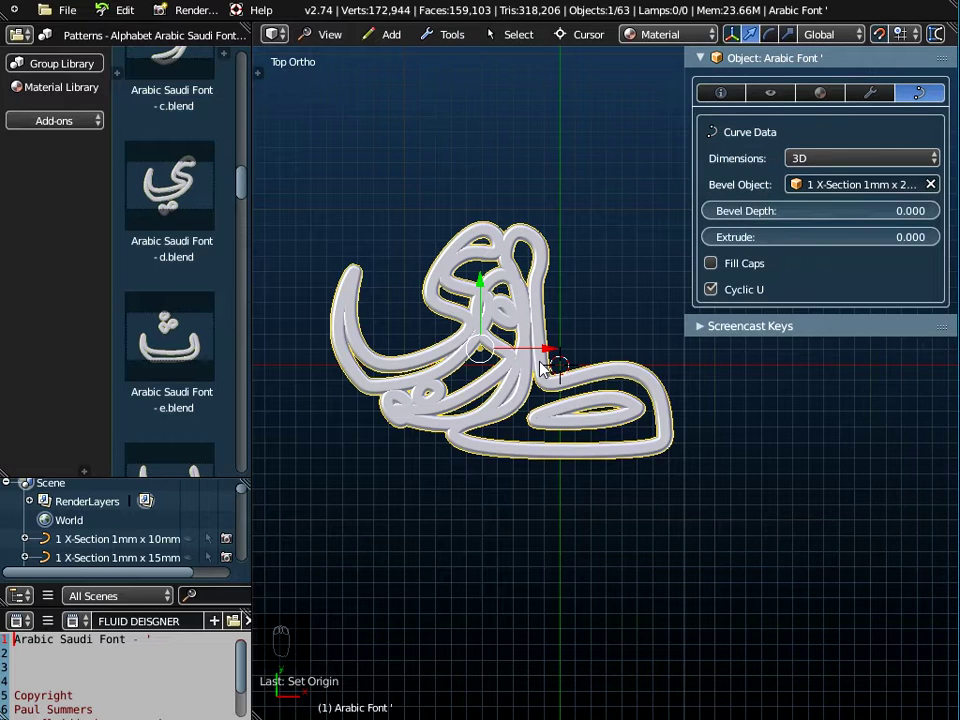
pyautogui.click(589, 36)
pyautogui.click(586, 38)
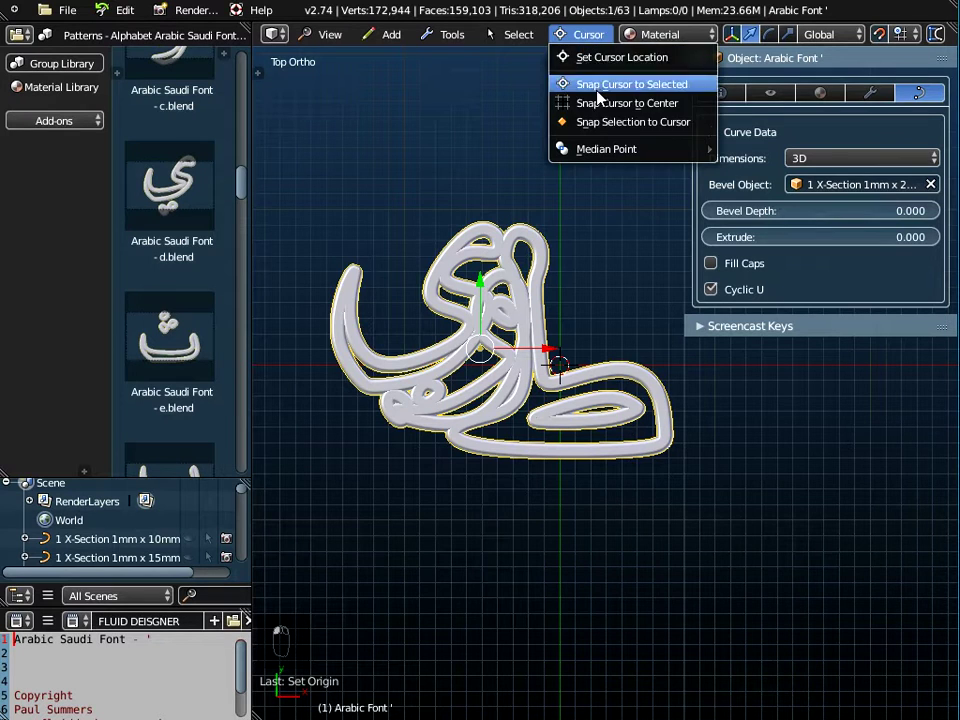
pyautogui.click(598, 121)
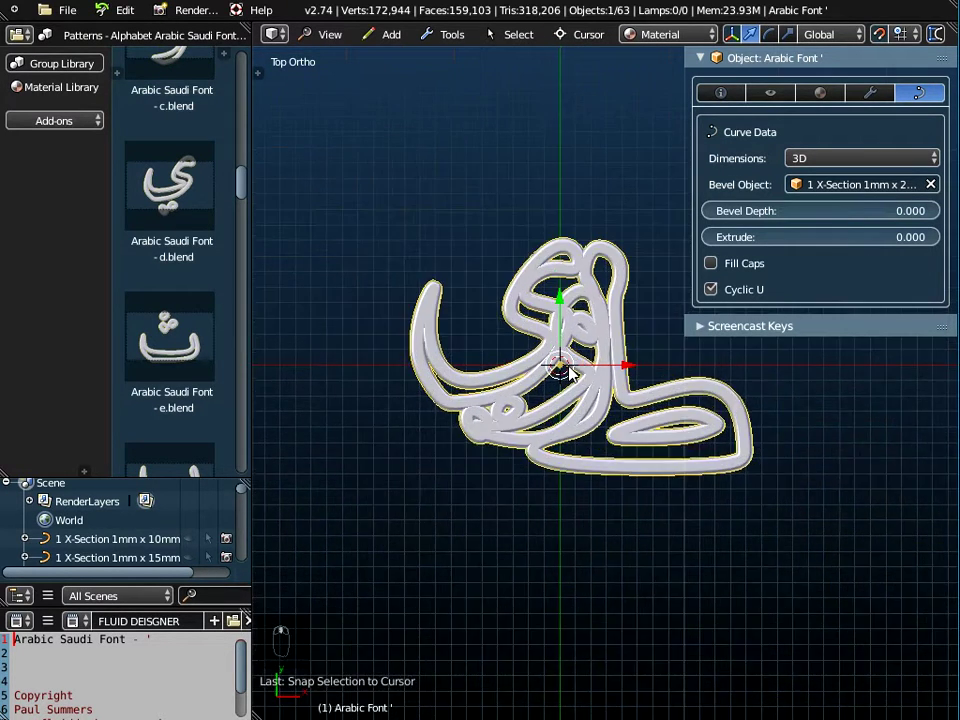
# Show the 3D Templates - Connectors category in the group library and browse to the wire connectors.
pyautogui.click(77, 69)
pyautogui.click(109, 36)
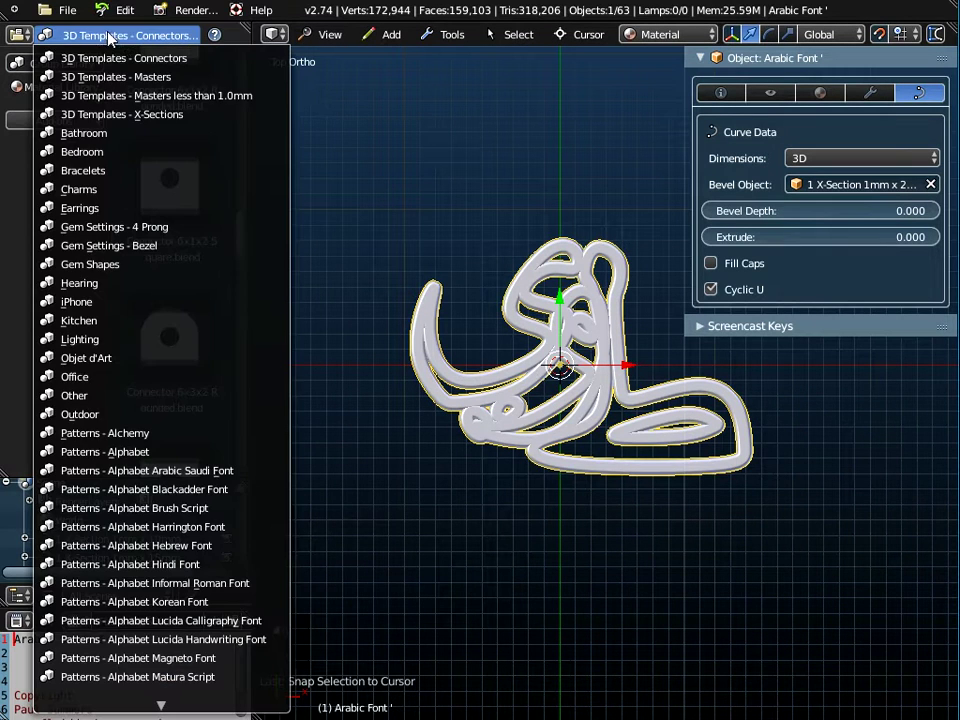
pyautogui.click(116, 61)
pyautogui.moveTo(242, 232); pyautogui.dragTo(255, 345)
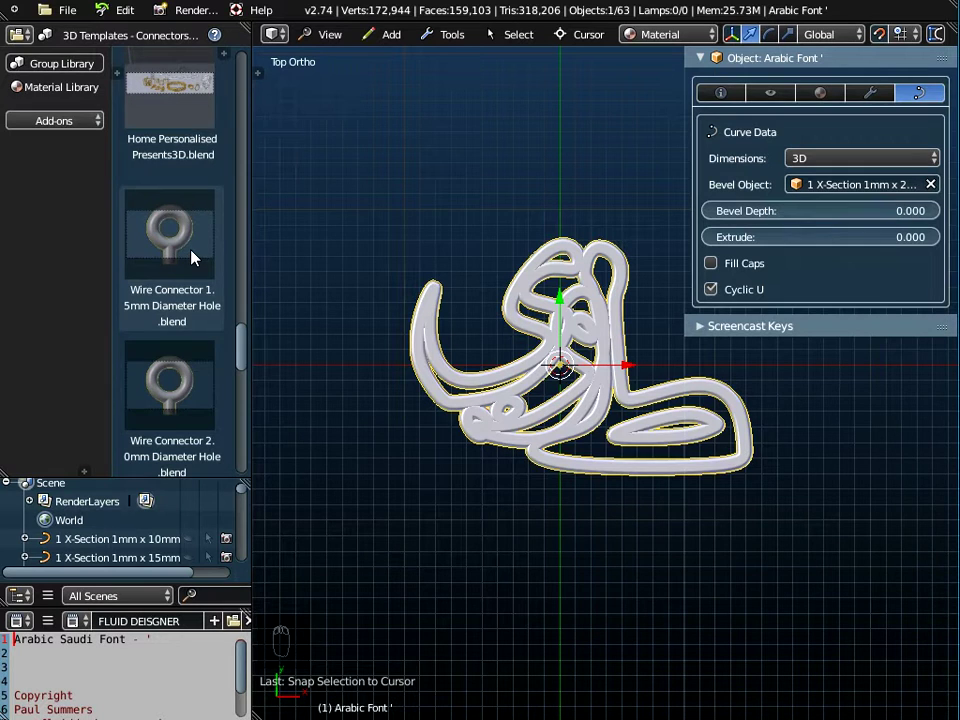
# Append the object "Wire Connector 1.5mm Diameter Hole" from its file in the 3D Templates - Connectors folder.
pyautogui.click(69, 12)
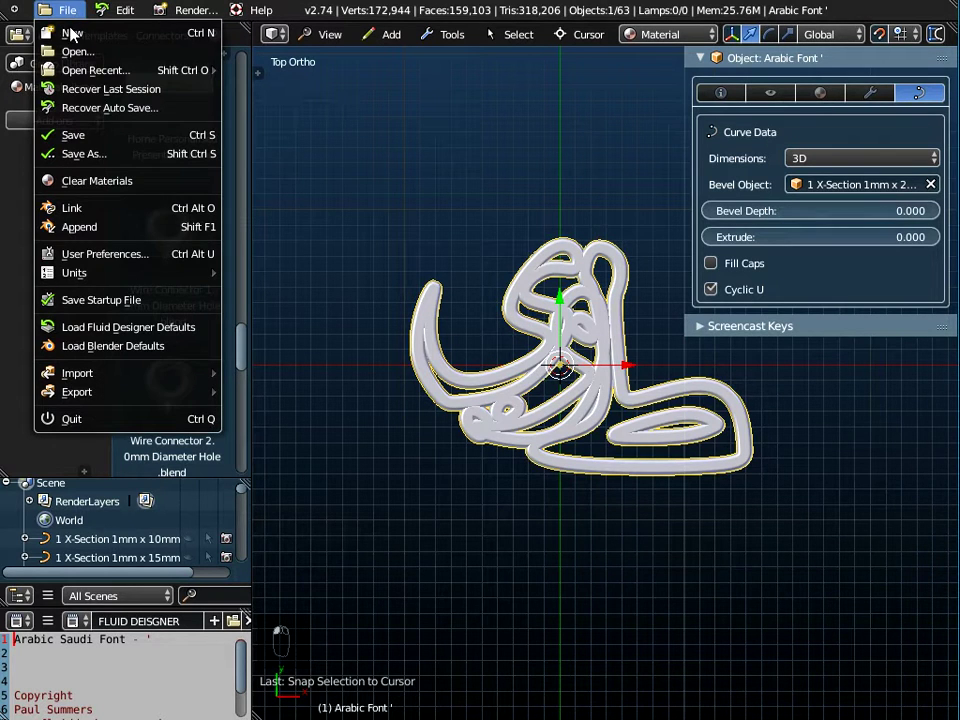
pyautogui.click(92, 224)
pyautogui.click(248, 106)
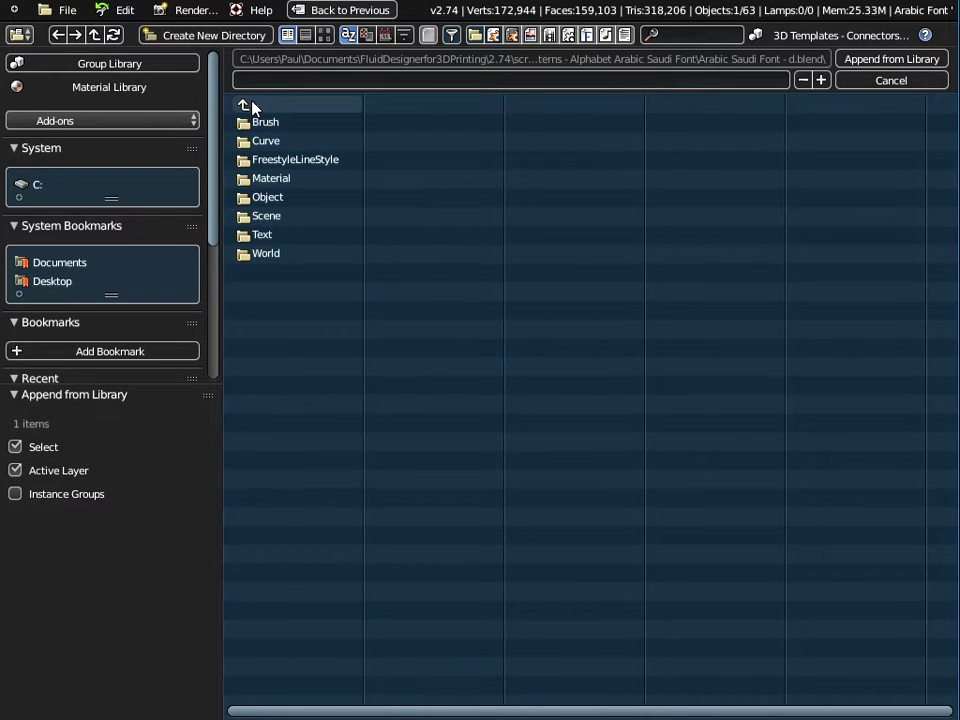
pyautogui.click(250, 106)
pyautogui.click(249, 106)
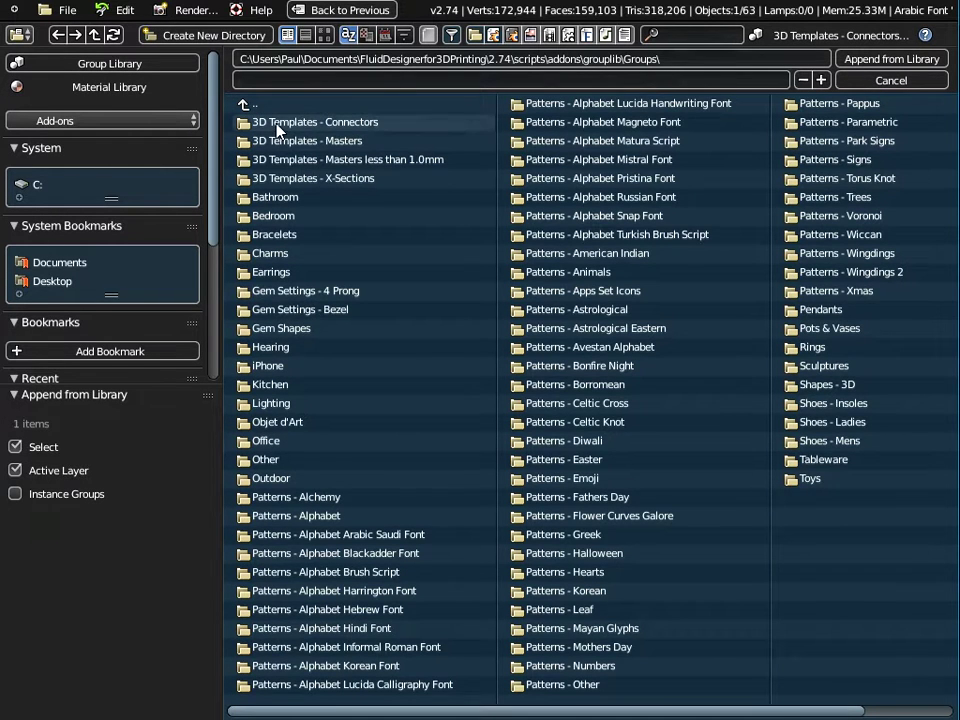
pyautogui.click(314, 126)
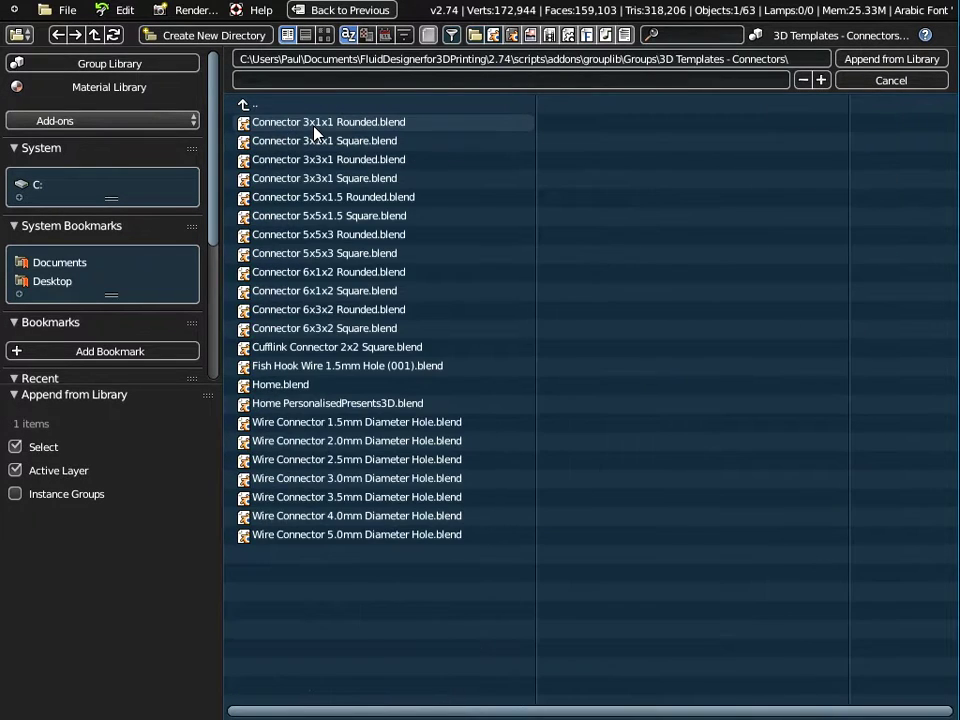
pyautogui.click(290, 425)
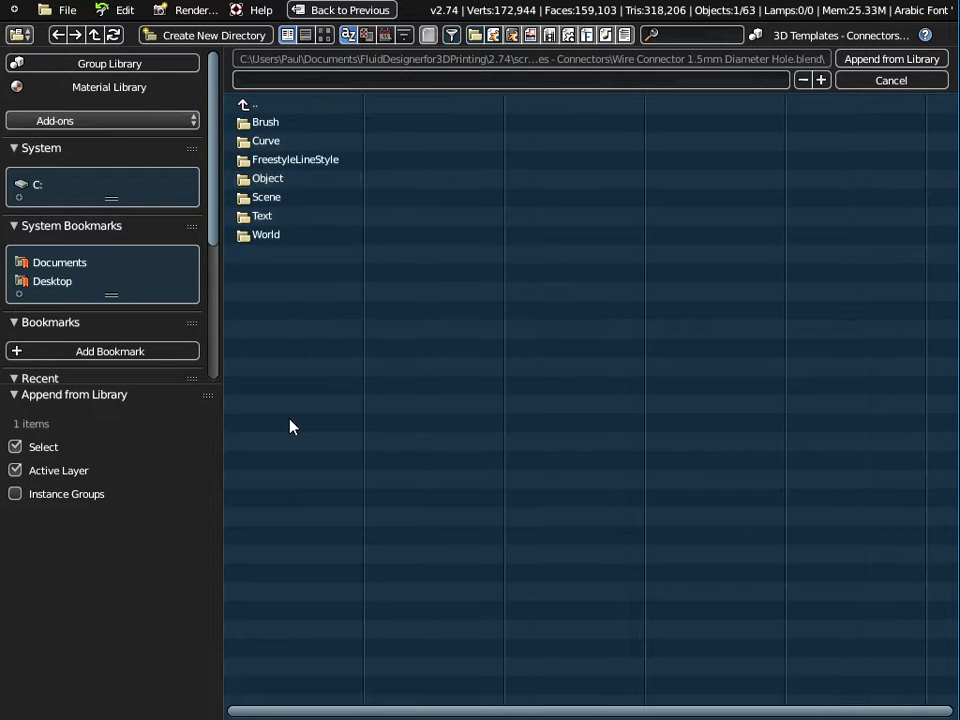
pyautogui.click(294, 180)
pyautogui.click(545, 272)
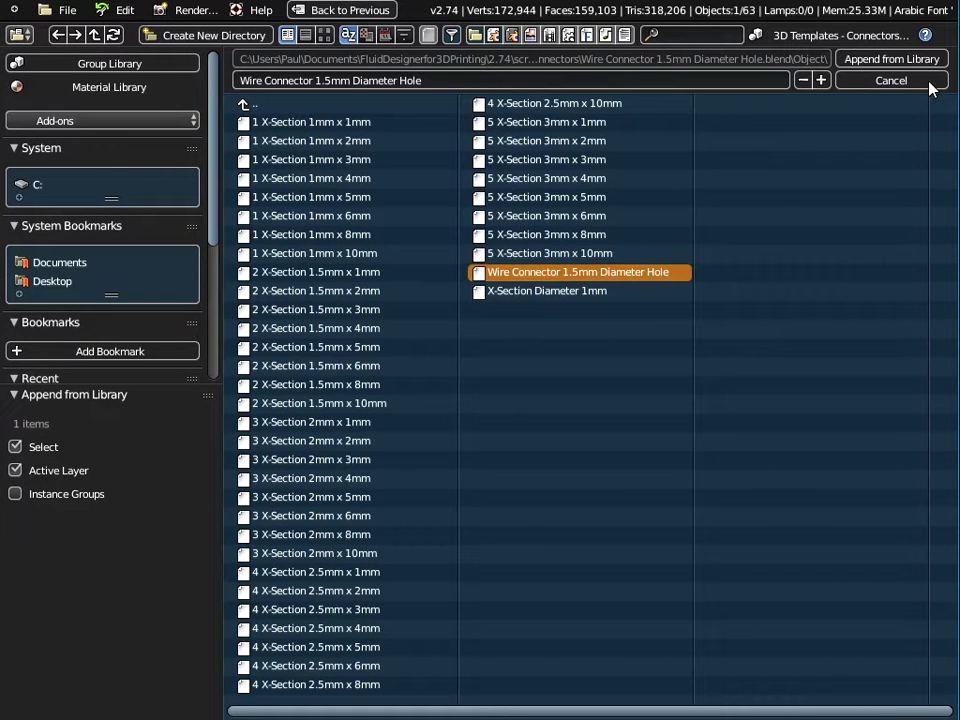
pyautogui.click(905, 59)
# Move the appended wire connector 9 units along Y to the top of the lettering.
pyautogui.scroll(2, 547, 397)
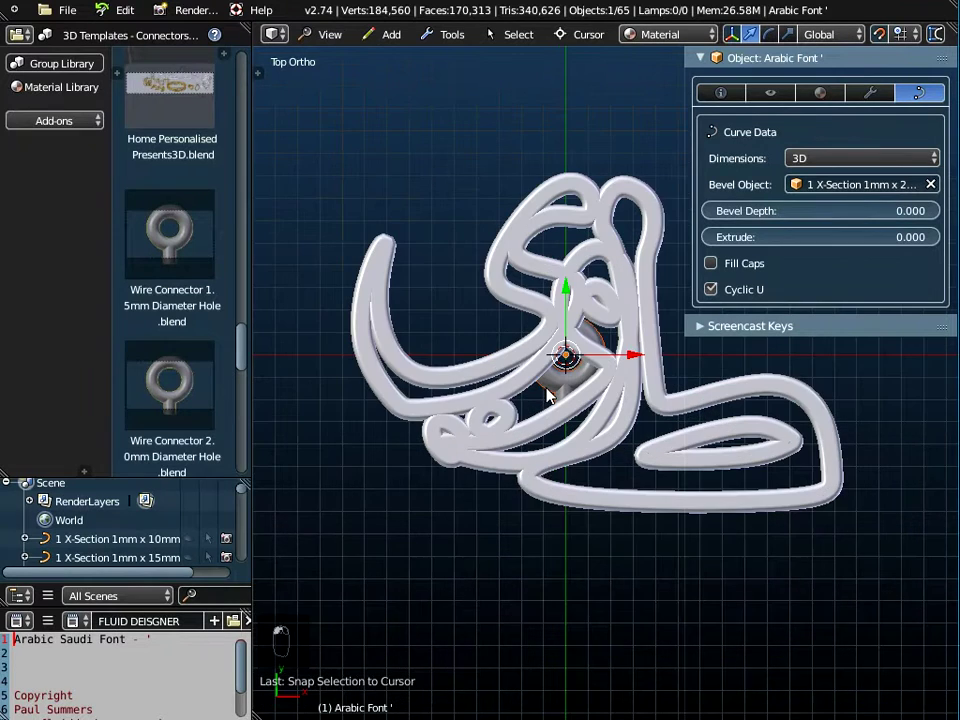
pyautogui.scroll(2, 547, 397)
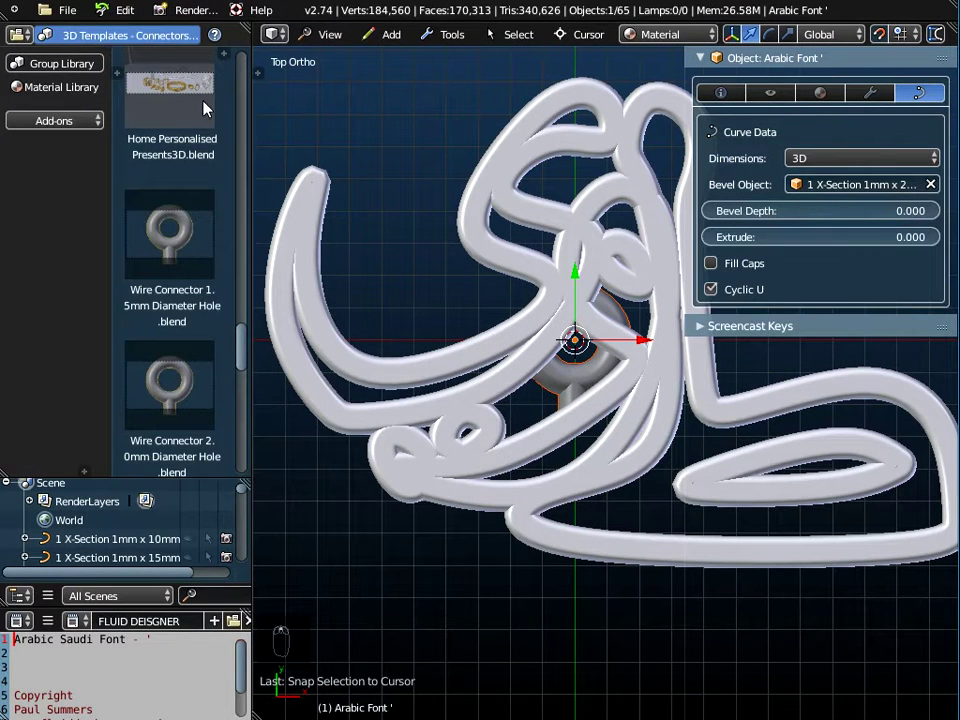
pyautogui.rightClick(578, 390)
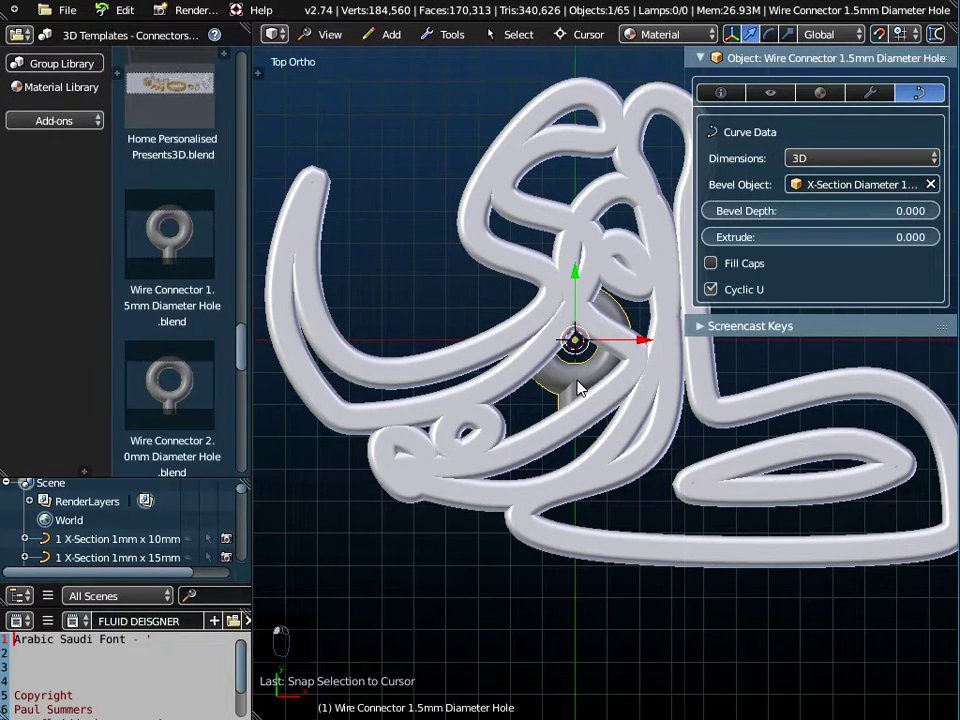
pyautogui.scroll(-4, 578, 390)
pyautogui.press('g')
pyautogui.press('y')
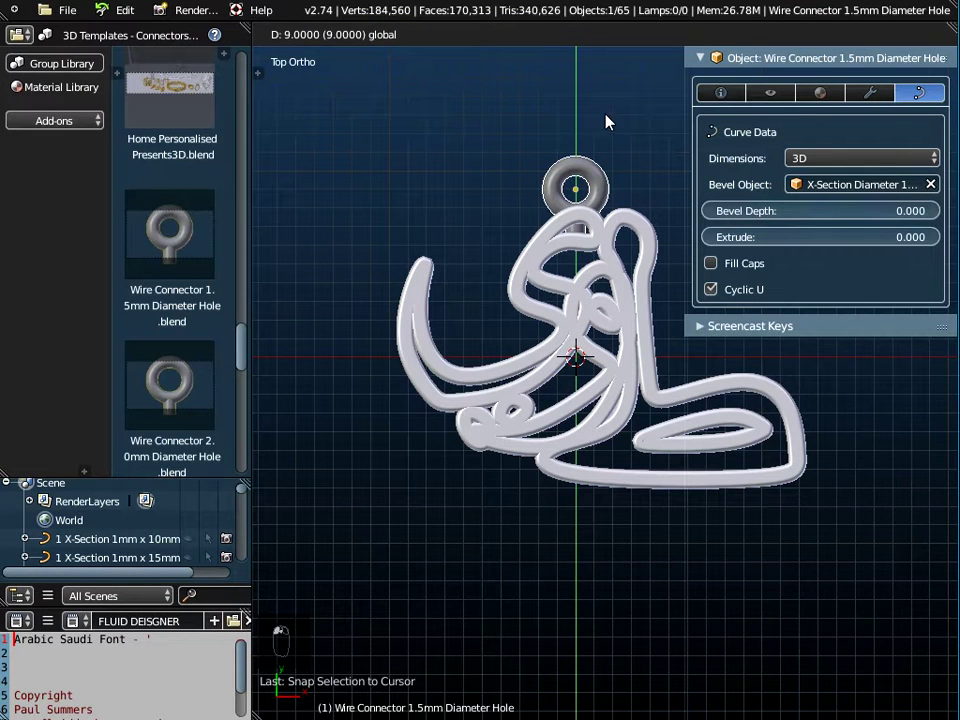
pyautogui.click(606, 120)
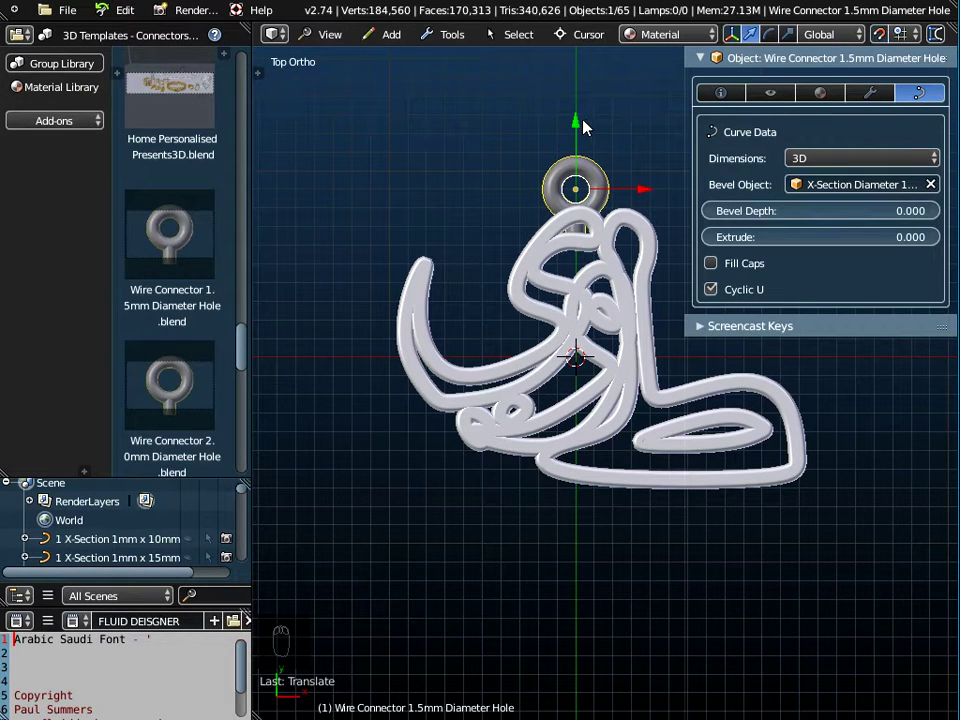
# Raise the wire connector slightly farther along Y so its stem ends within the top stroke of the d letter.
pyautogui.press('g')
pyautogui.press('y')
pyautogui.click(577, 201)
pyautogui.scroll(4, 577, 200)
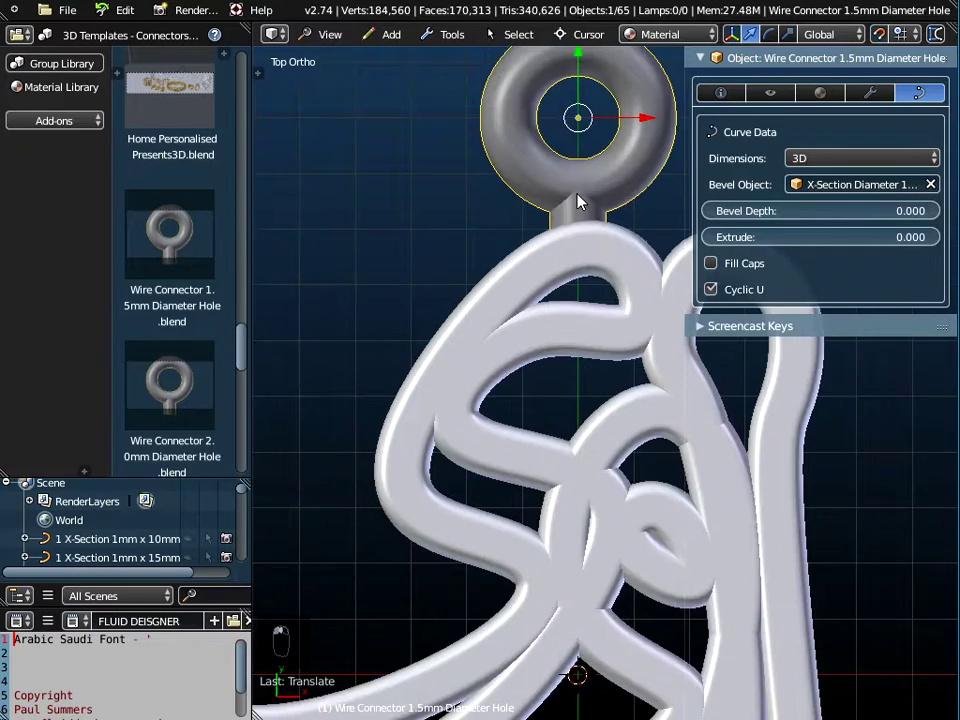
# Check in wireframe display how far the connector's stem overlaps the letter stroke, then restore Material display.
pyautogui.click(671, 36)
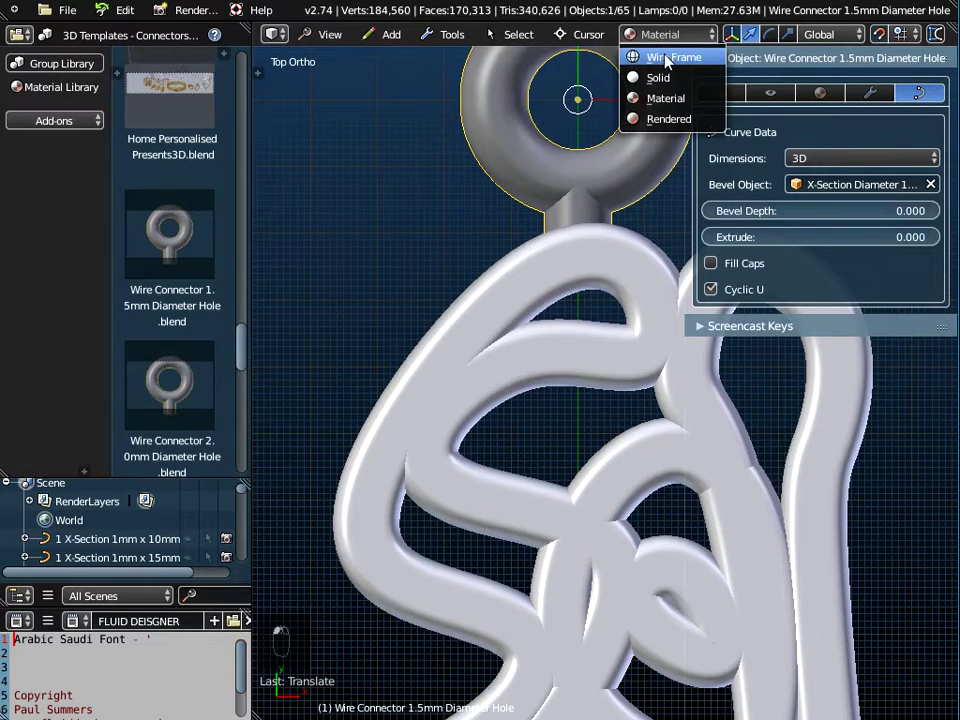
pyautogui.click(648, 58)
pyautogui.click(673, 35)
pyautogui.click(655, 34)
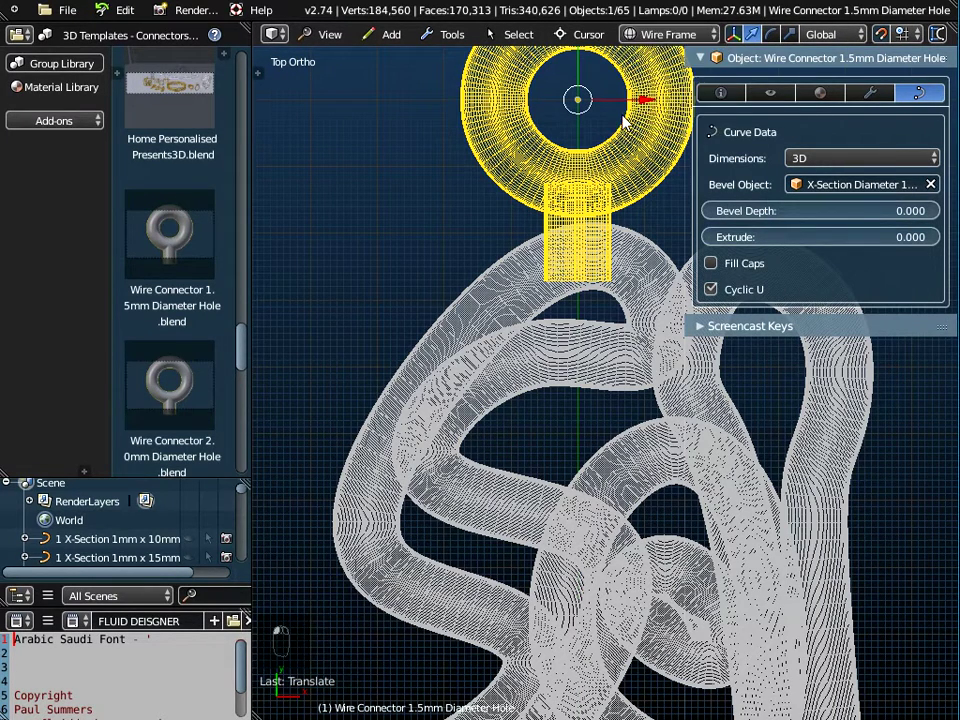
pyautogui.click(650, 34)
pyautogui.click(658, 97)
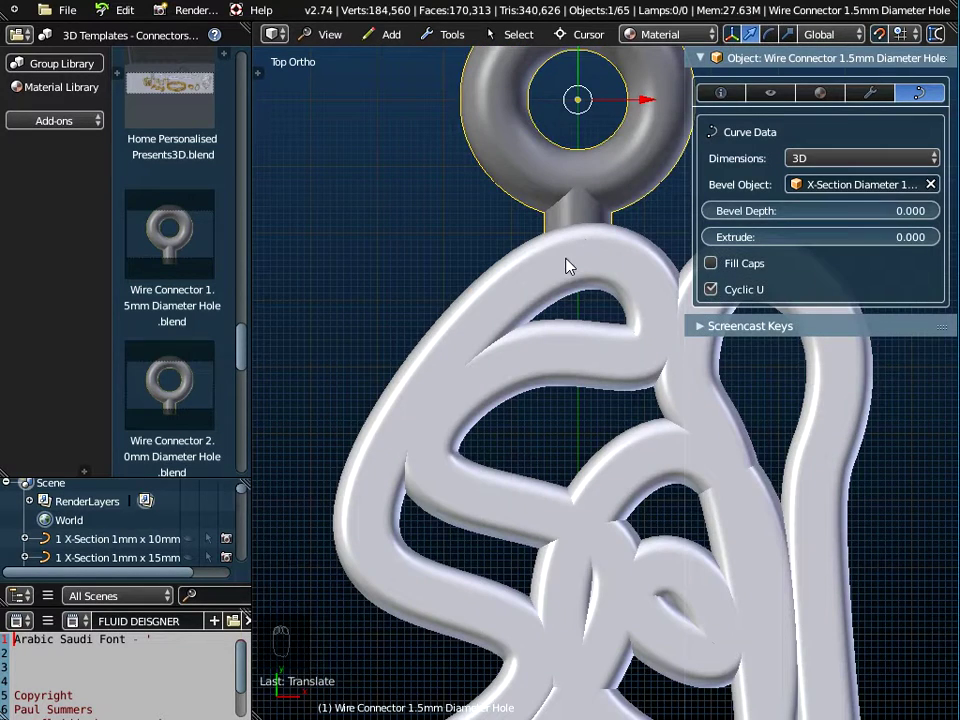
# Shorten the wire connector's stem by moving its lower end control point up along Y to -2.3166.
pyautogui.press('Tab')
pyautogui.rightClick(585, 278)
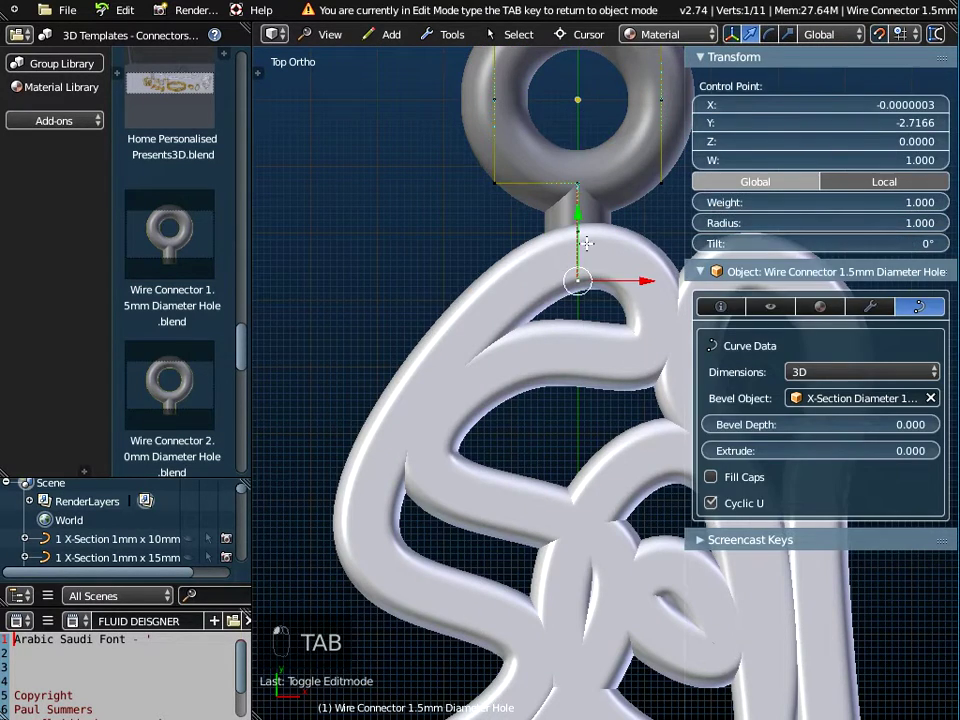
pyautogui.press('g')
pyautogui.click(578, 186)
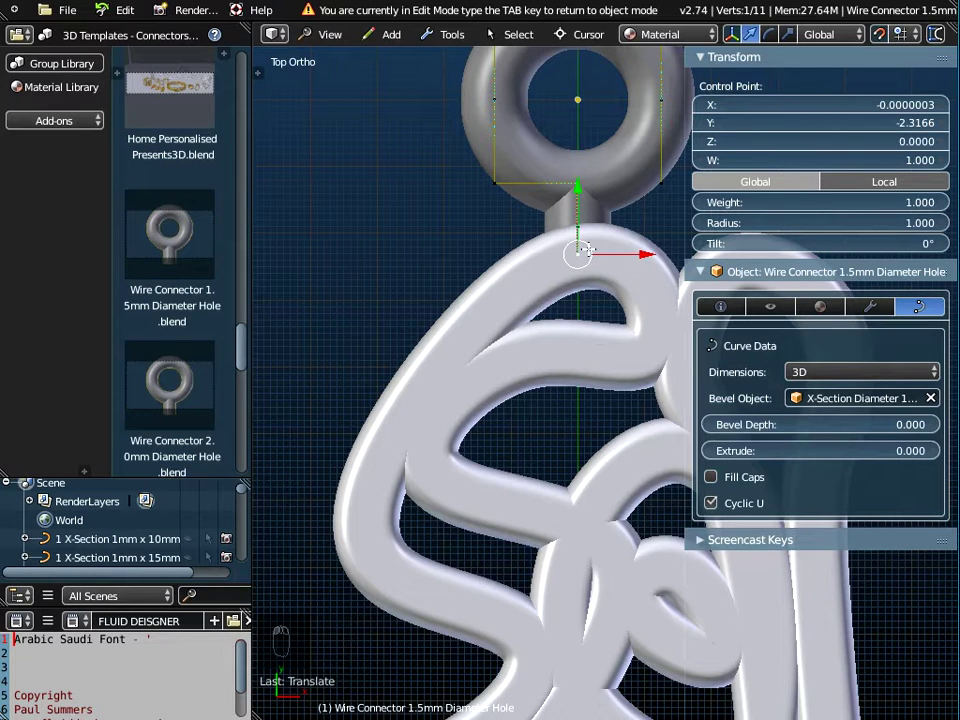
pyautogui.scroll(3, 582, 252)
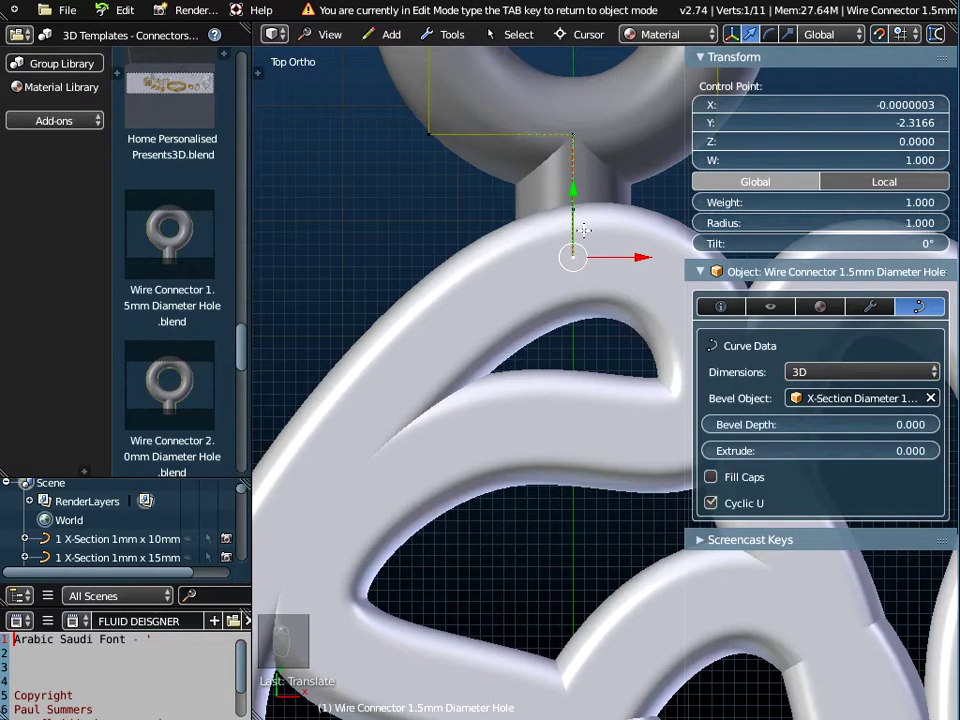
pyautogui.scroll(-4, 583, 231)
pyautogui.press('Tab')
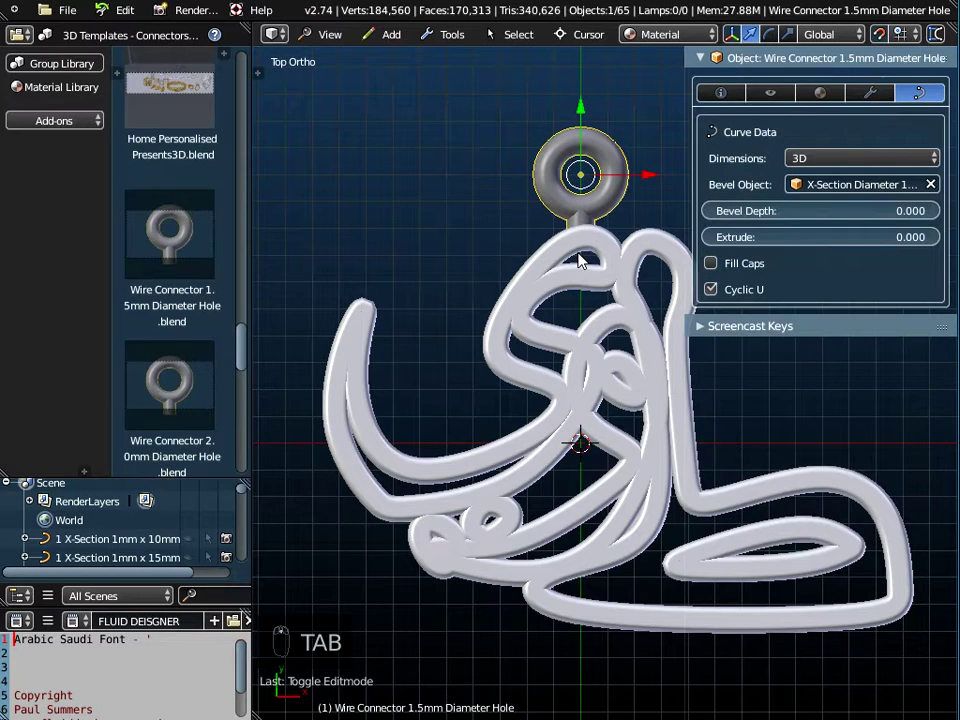
# Join the wire connector to the Arabic lettering as one object, with the lettering as the active object.
pyautogui.scroll(-3, 553, 277)
pyautogui.moveTo(553, 277); pyautogui.dragTo(576, 276, button='middle')
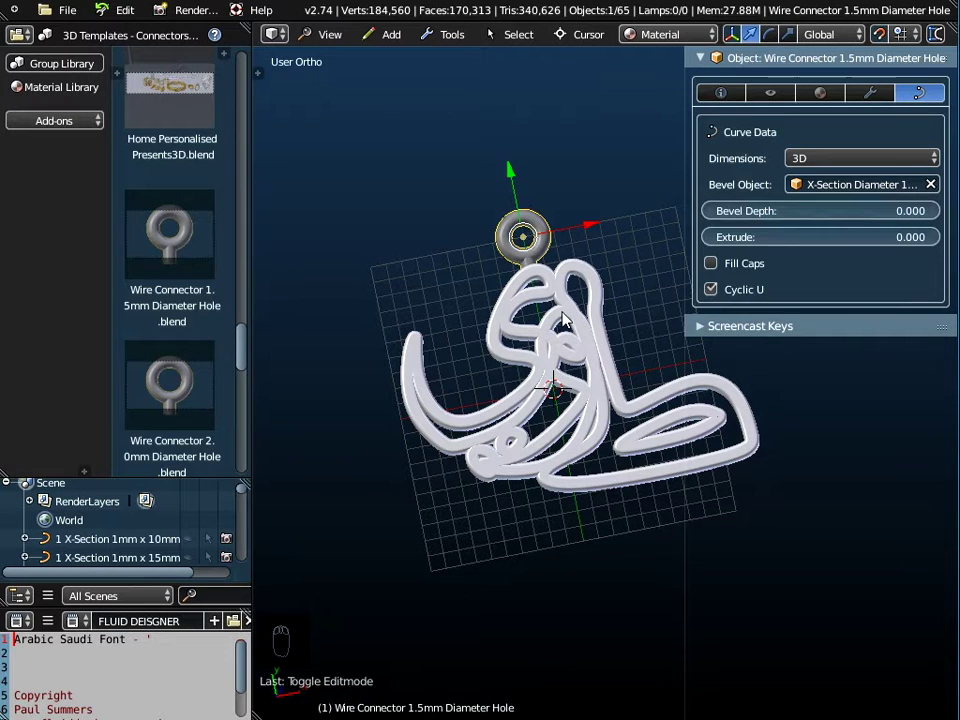
pyautogui.keyDown('shift'); pyautogui.rightClick(556, 360); pyautogui.keyUp('shift')
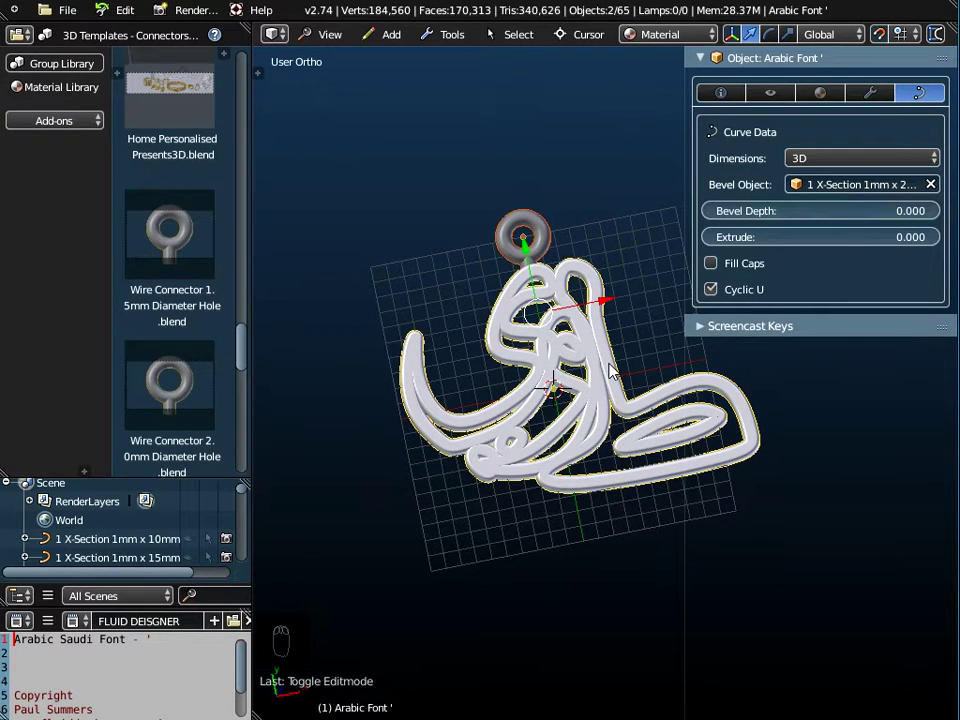
pyautogui.click(452, 34)
pyautogui.moveTo(478, 60)
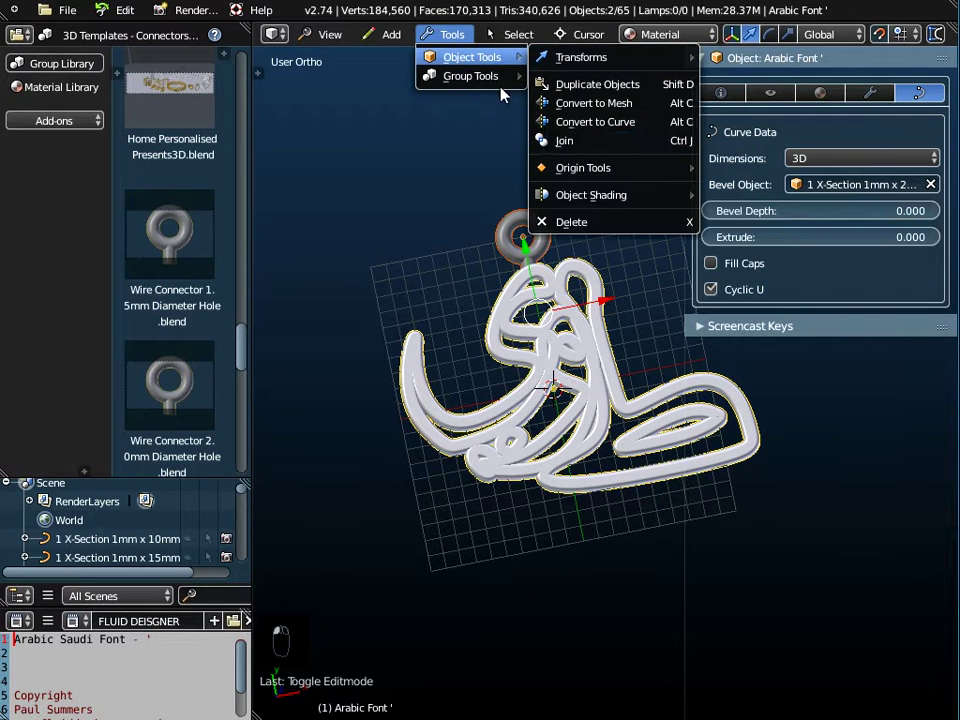
pyautogui.click(553, 144)
pyautogui.moveTo(551, 156); pyautogui.dragTo(516, 274, button='middle')
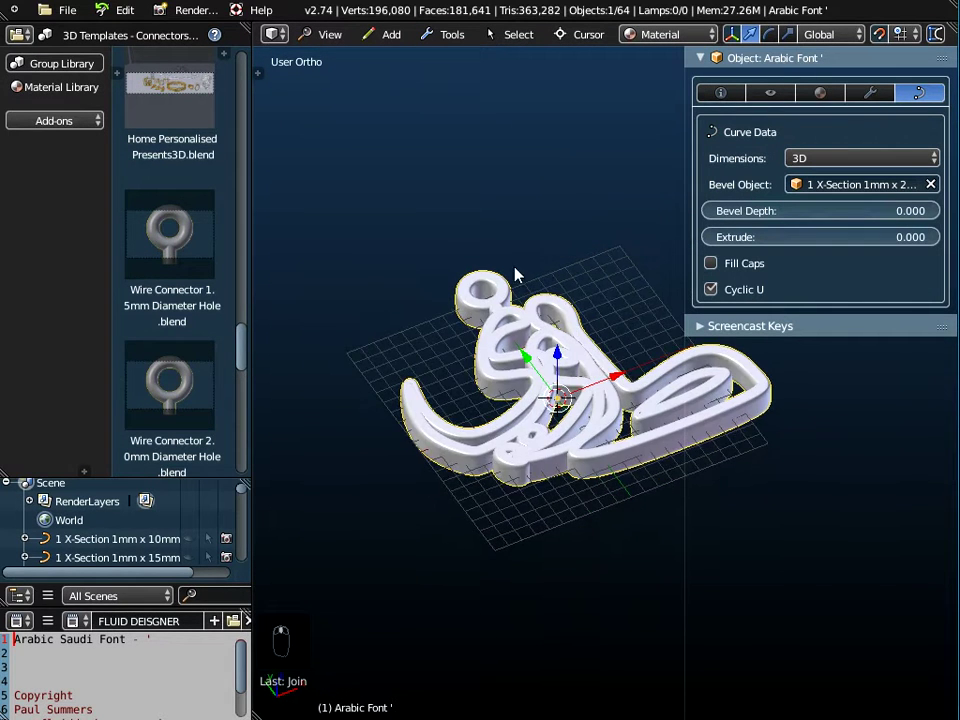
pyautogui.scroll(3, 516, 274)
pyautogui.scroll(-2, 480, 321)
pyautogui.moveTo(490, 441); pyautogui.dragTo(516, 508, button='middle')
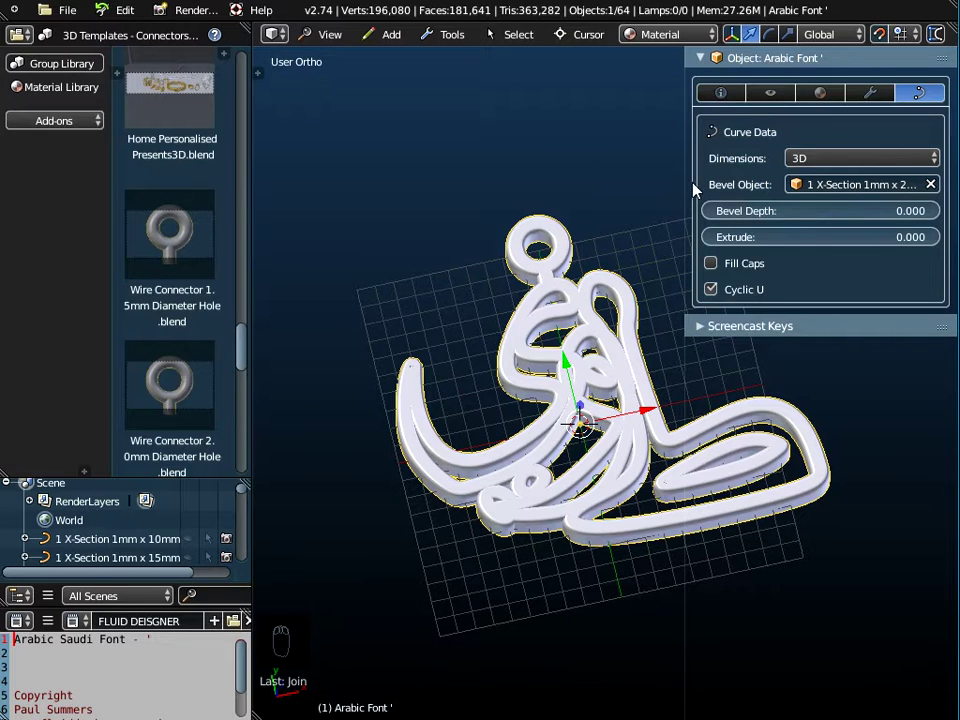
# Set the joined lettering's bevel object to 1 X-Section 1mm x 1mm.
pyautogui.moveTo(693, 186); pyautogui.dragTo(632, 186)
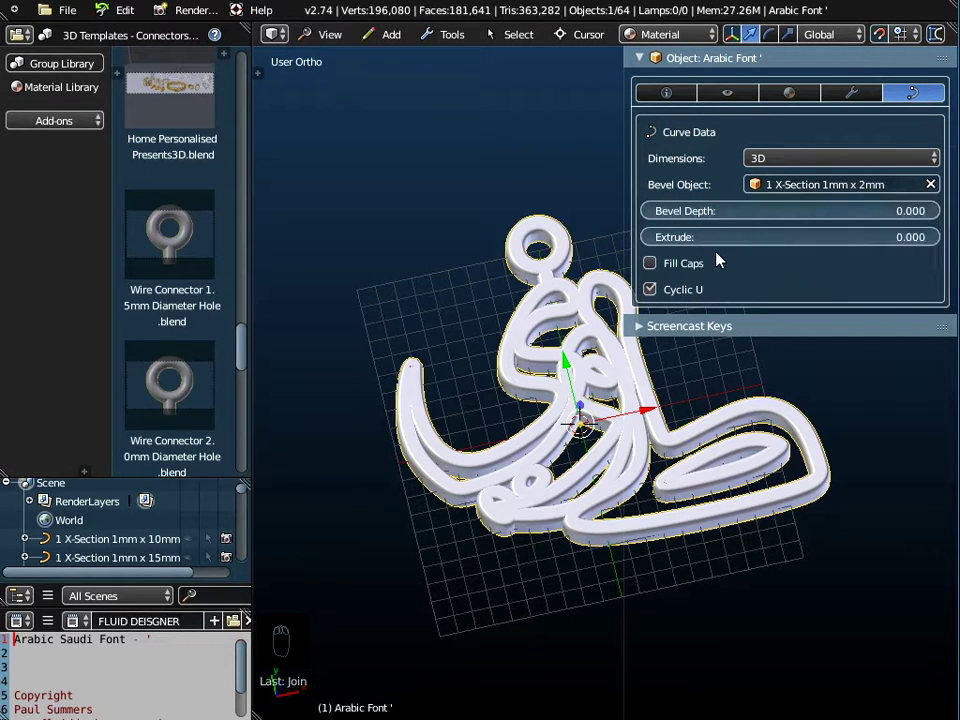
pyautogui.moveTo(476, 364)
pyautogui.mouseDown(button='middle')
pyautogui.moveTo(486, 285)
pyautogui.moveTo(485, 376)
pyautogui.mouseUp(button='middle')
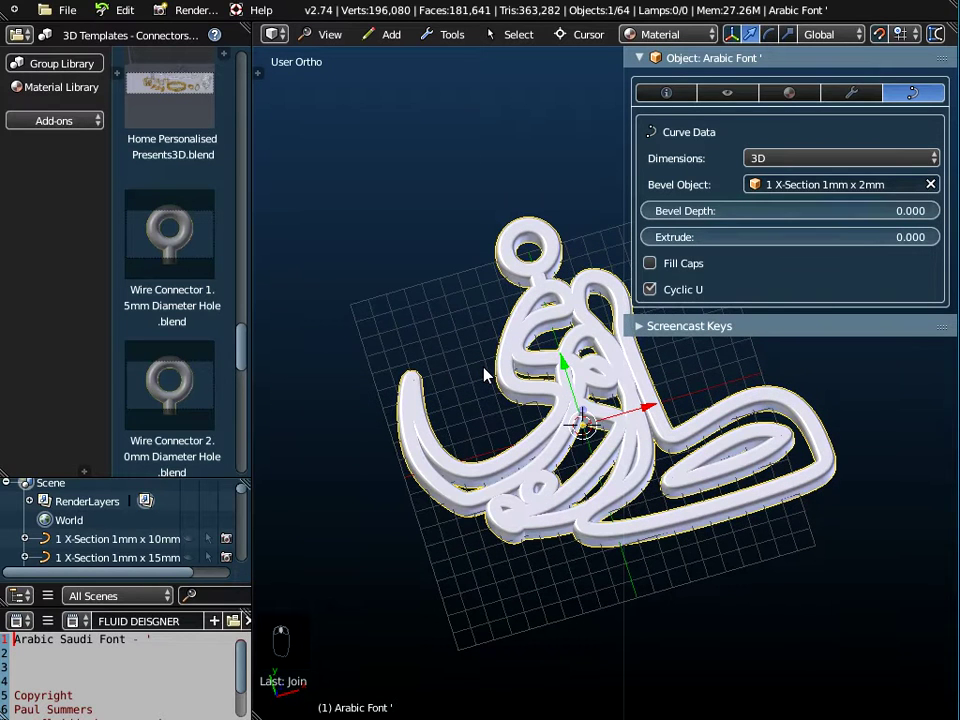
pyautogui.click(789, 184)
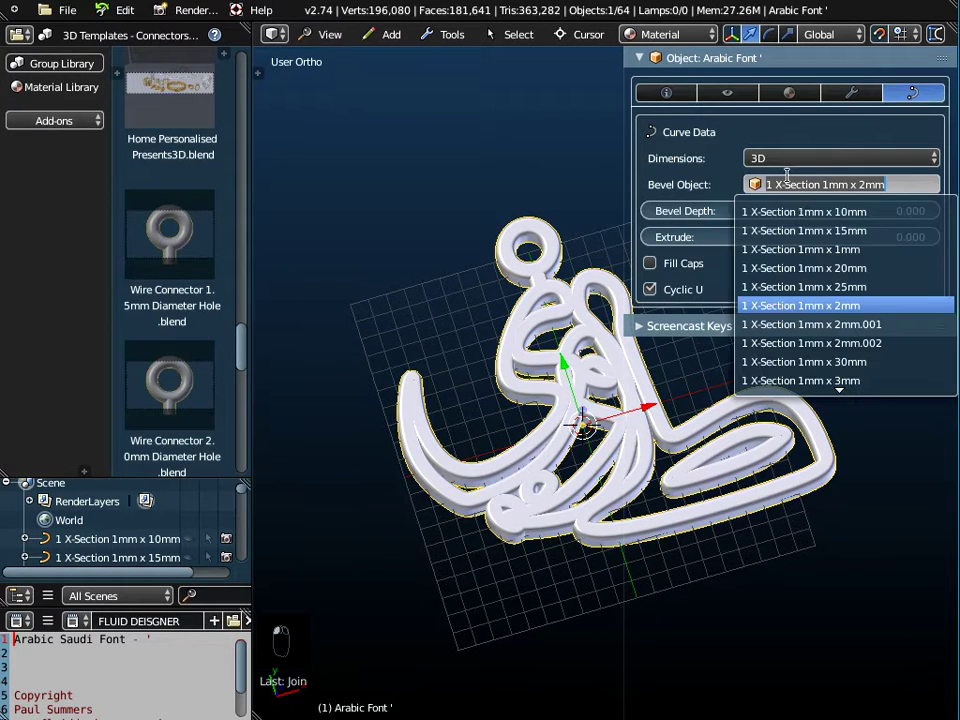
pyautogui.click(803, 250)
pyautogui.moveTo(565, 478); pyautogui.dragTo(492, 488, button='middle')
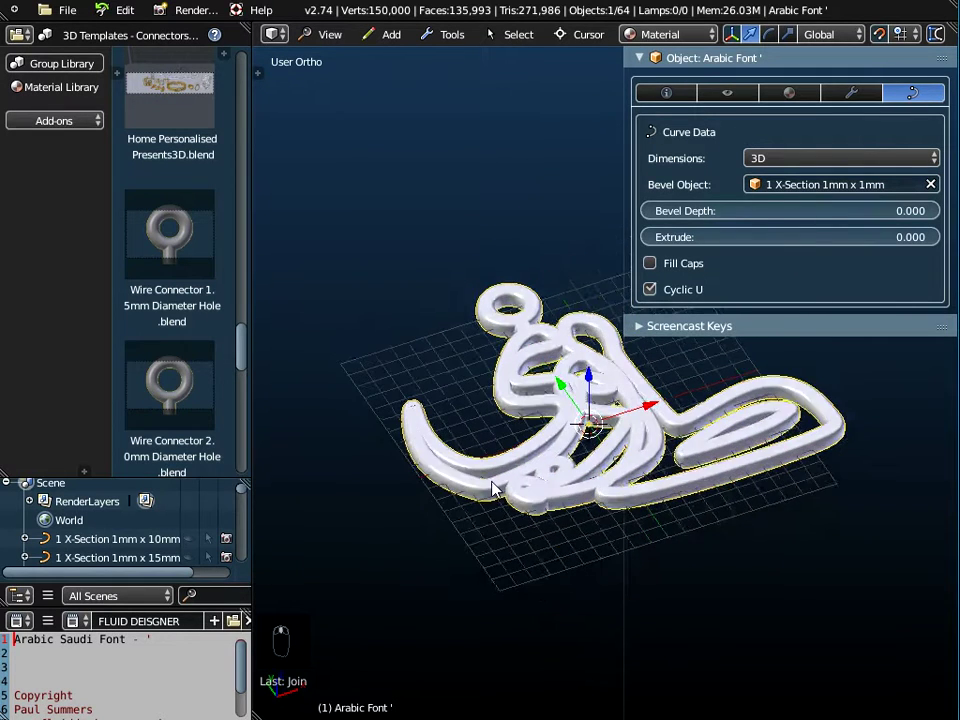
pyautogui.scroll(3, 492, 488)
pyautogui.scroll(1, 491, 490)
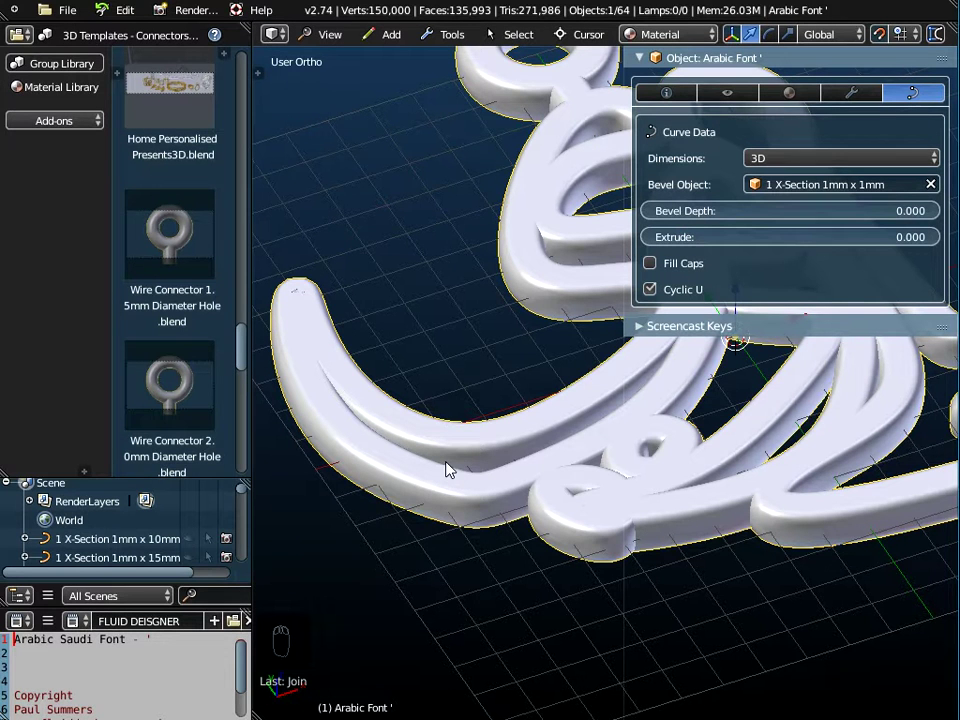
# Switch the bevel object to 1 X-Section 1mm x 2mm for comparison and back to 1 X-Section 1mm x 1mm.
pyautogui.click(823, 183)
pyautogui.click(805, 306)
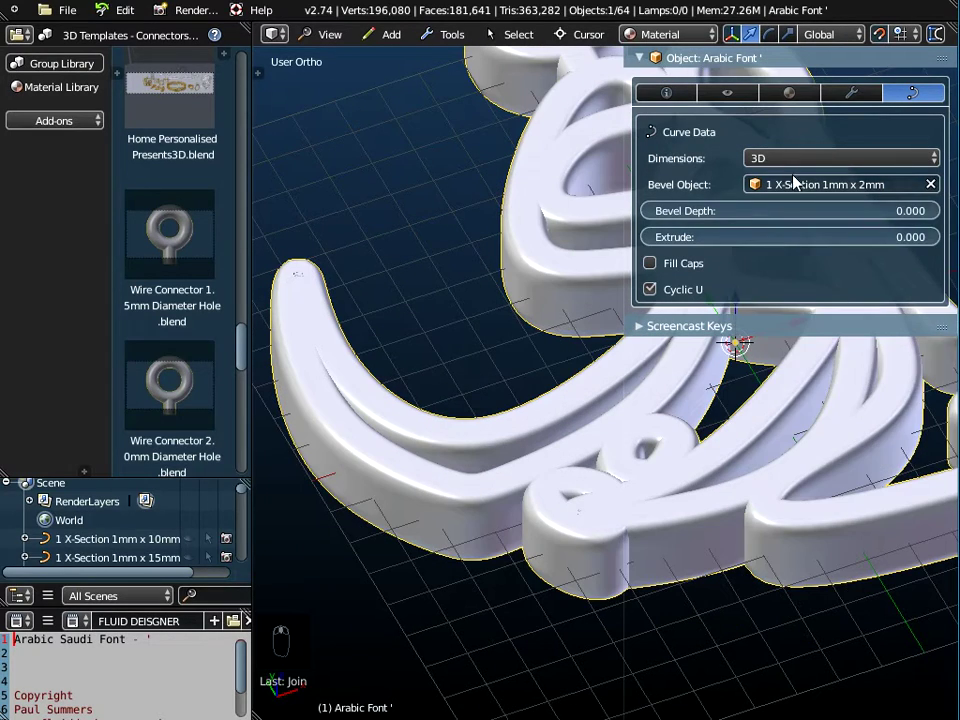
pyautogui.click(793, 183)
pyautogui.click(800, 246)
# Show the design in top view and narrow the properties region so the whole lettering is unobstructed.
pyautogui.scroll(-2, 506, 428)
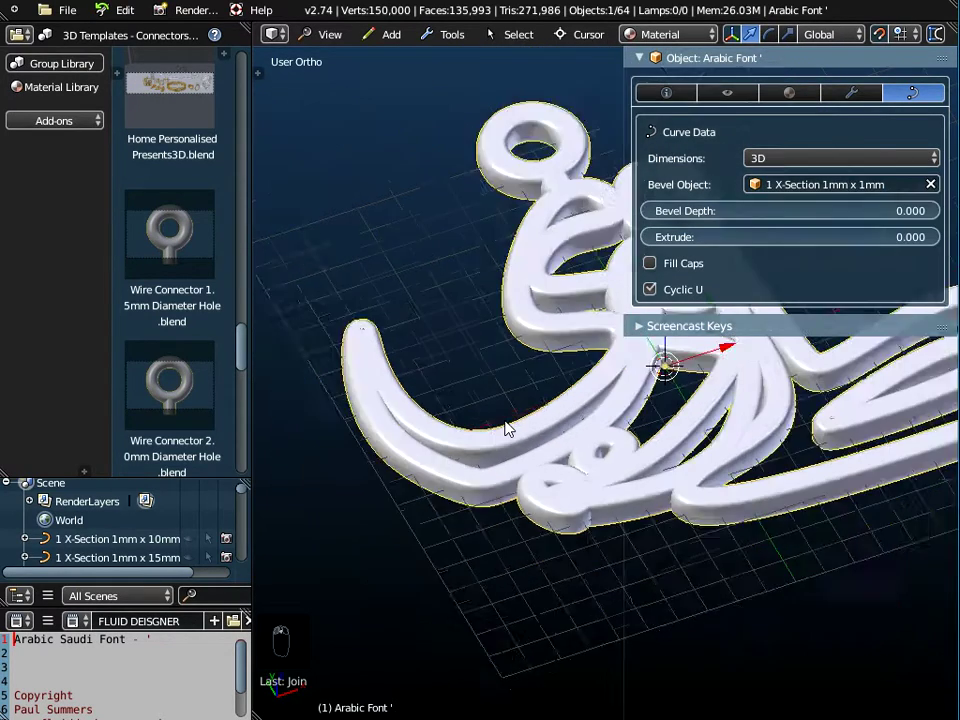
pyautogui.scroll(-3, 506, 428)
pyautogui.click(330, 34)
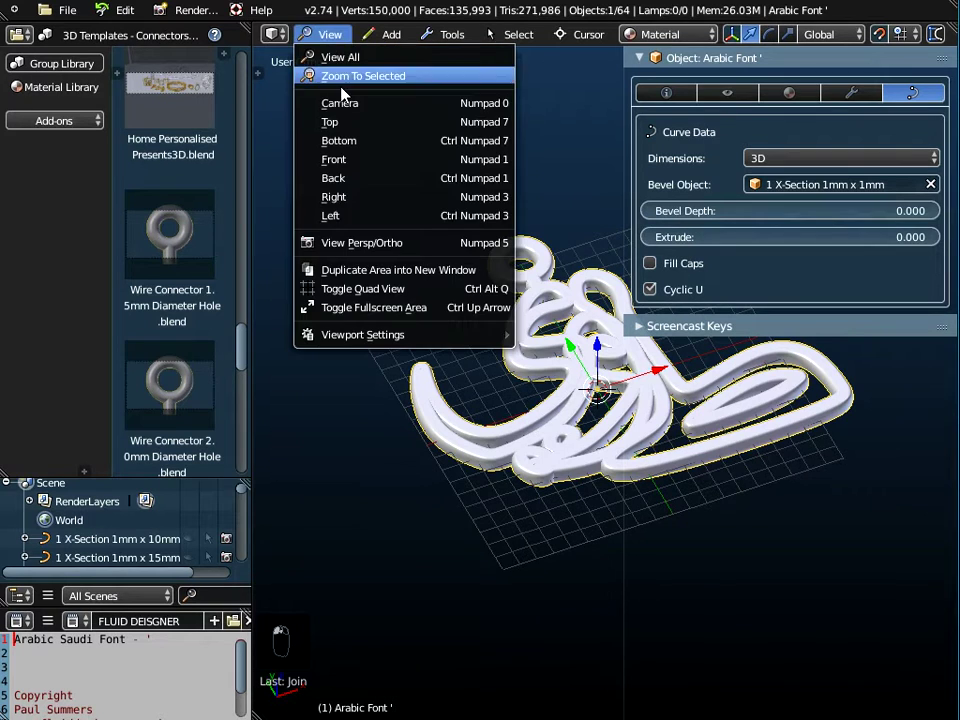
pyautogui.click(340, 122)
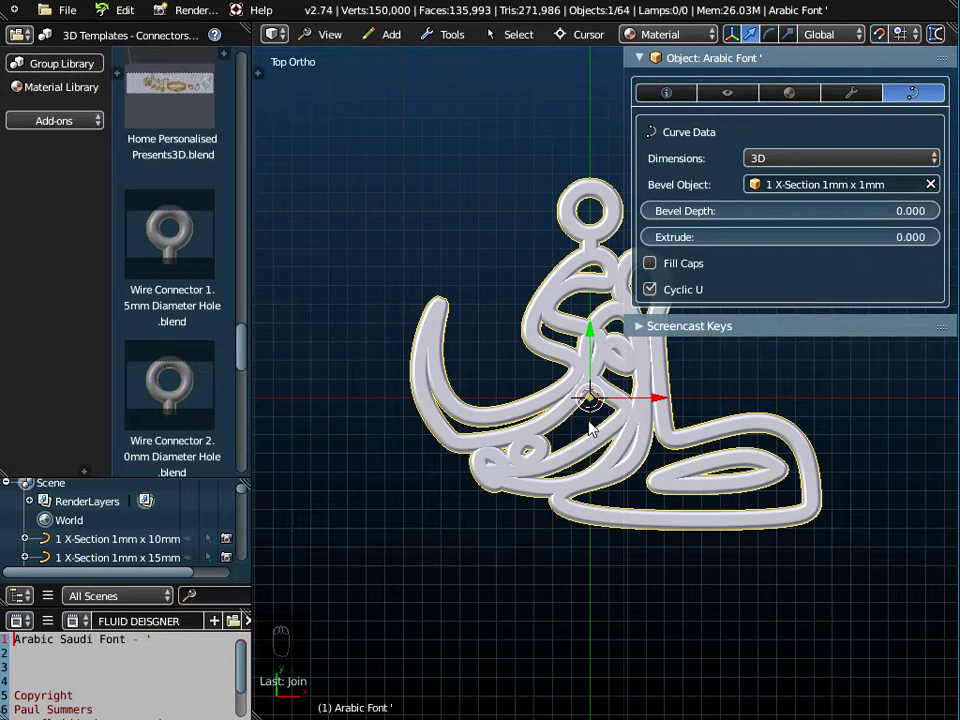
pyautogui.moveTo(622, 584); pyautogui.dragTo(767, 497)
pyautogui.scroll(2, 752, 484)
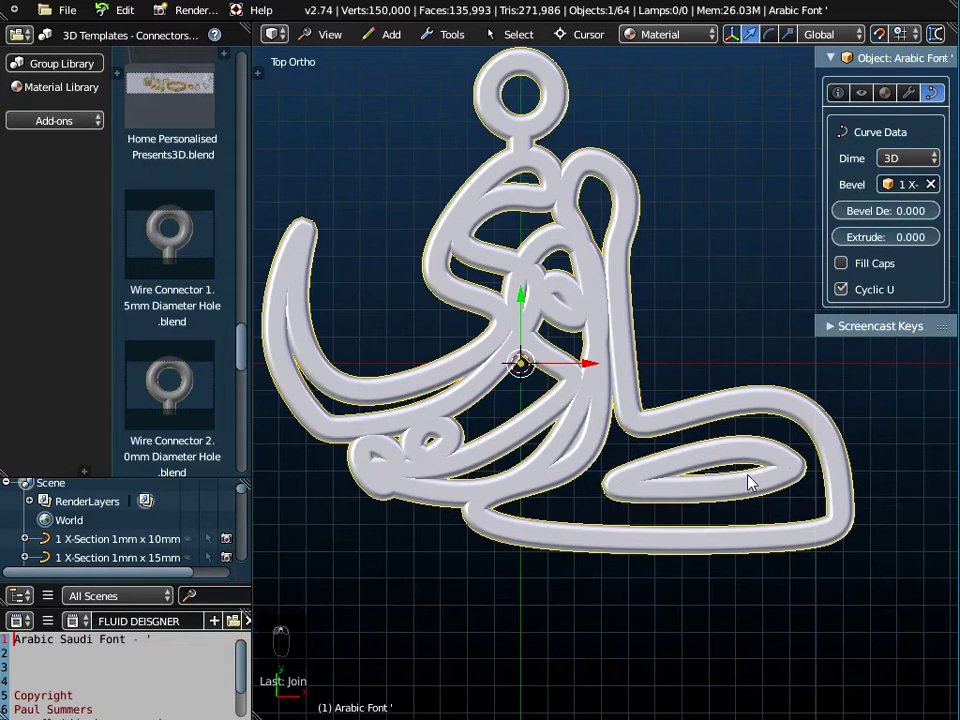
pyautogui.moveTo(735, 462); pyautogui.dragTo(707, 497, button='middle')
pyautogui.click(330, 34)
pyautogui.click(336, 121)
# Raise the upper control point of the lower letter's inner loop along Y to -0.7586, overlapping the outer stroke.
pyautogui.press('Tab')
pyautogui.keyDown('shift'); pyautogui.moveTo(728, 482); pyautogui.dragTo(651, 457, button='middle'); pyautogui.keyUp('shift')
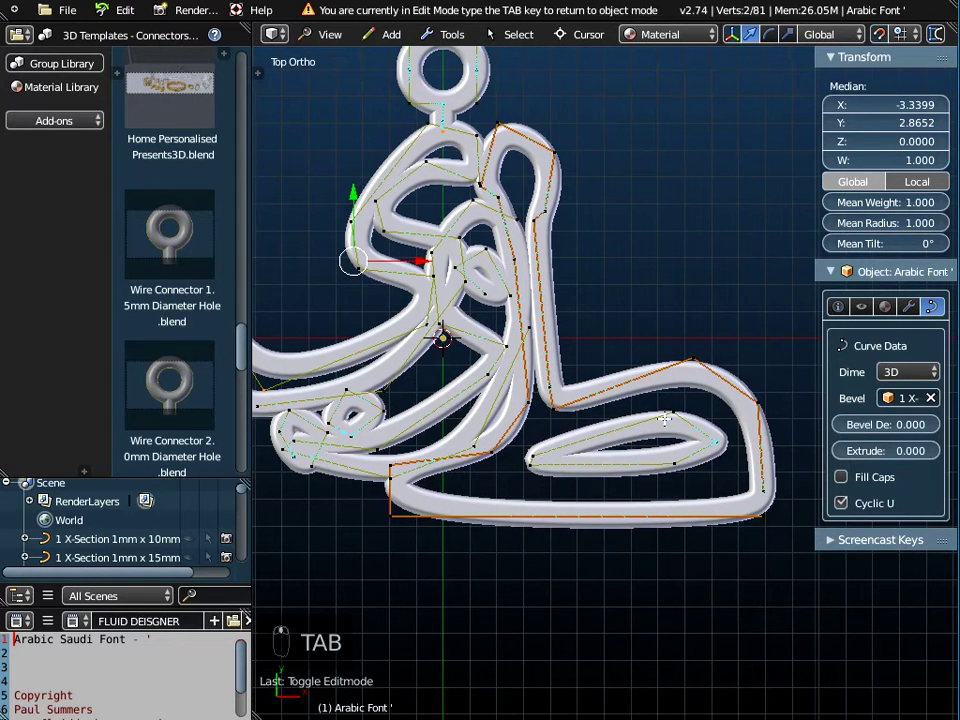
pyautogui.rightClick(664, 418)
pyautogui.scroll(4, 666, 416)
pyautogui.press('g')
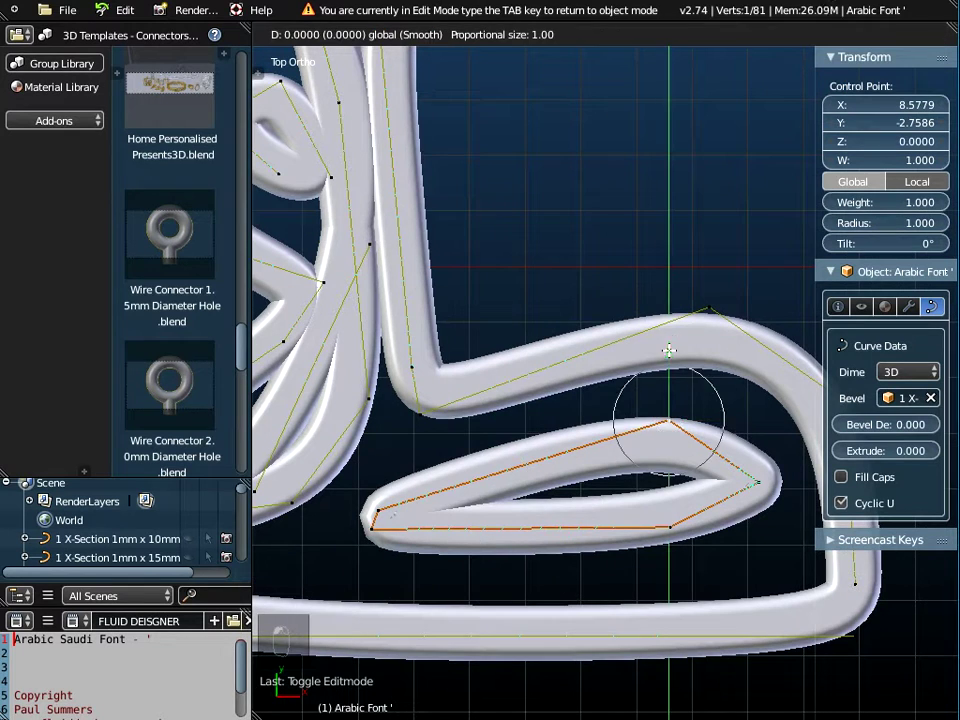
pyautogui.click(670, 246)
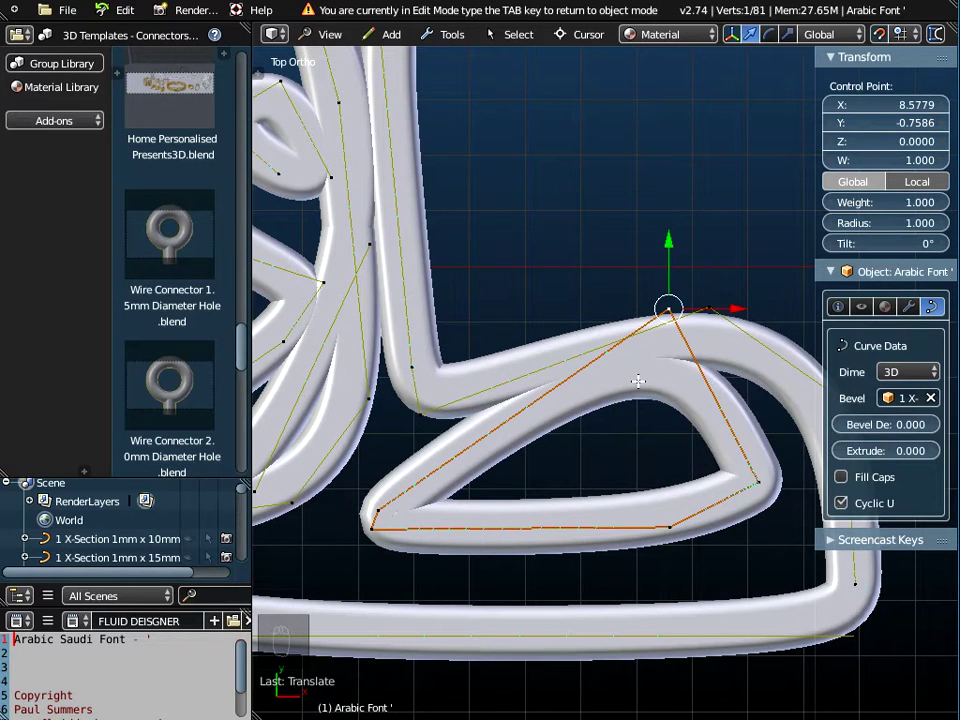
pyautogui.scroll(-4, 651, 336)
pyautogui.press('a')
pyautogui.press('Tab')
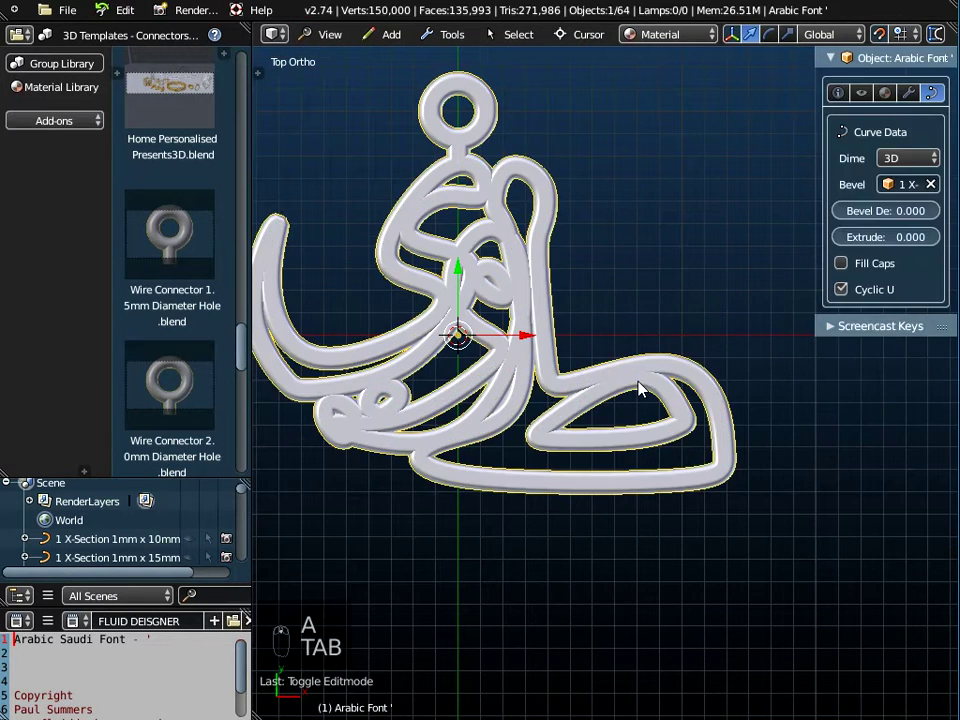
pyautogui.scroll(-3, 635, 412)
pyautogui.moveTo(636, 408)
pyautogui.mouseDown(button='middle')
pyautogui.moveTo(642, 370)
pyautogui.moveTo(640, 390)
pyautogui.mouseUp(button='middle')
pyautogui.scroll(3, 636, 386)
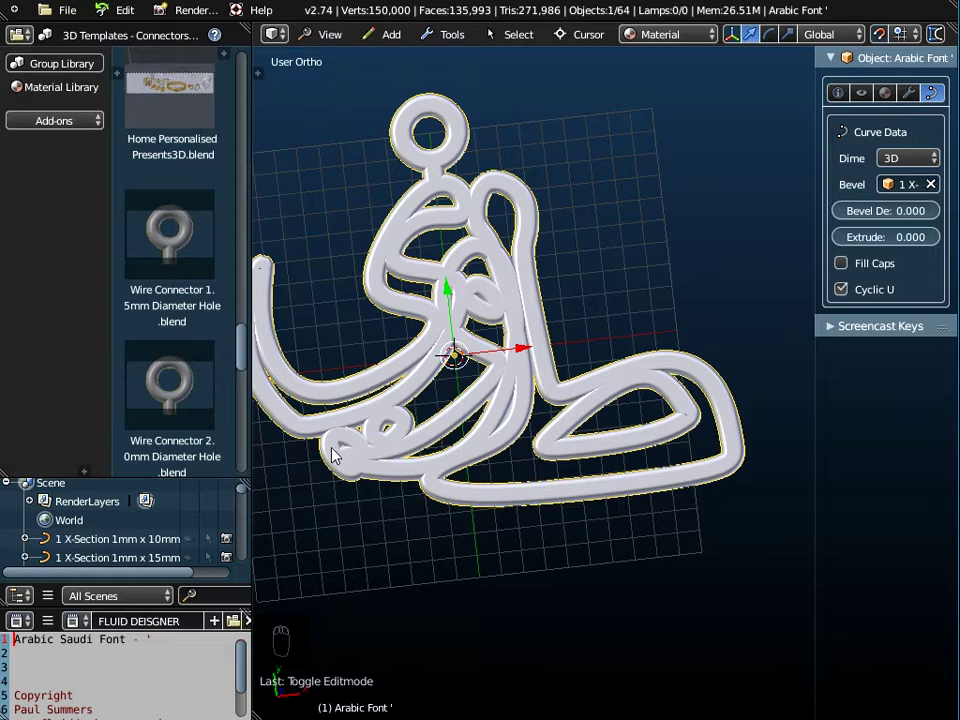
pyautogui.scroll(-2, 372, 388)
pyautogui.moveTo(490, 418)
pyautogui.mouseDown(button='middle')
pyautogui.moveTo(553, 339)
pyautogui.moveTo(499, 396)
pyautogui.mouseUp(button='middle')
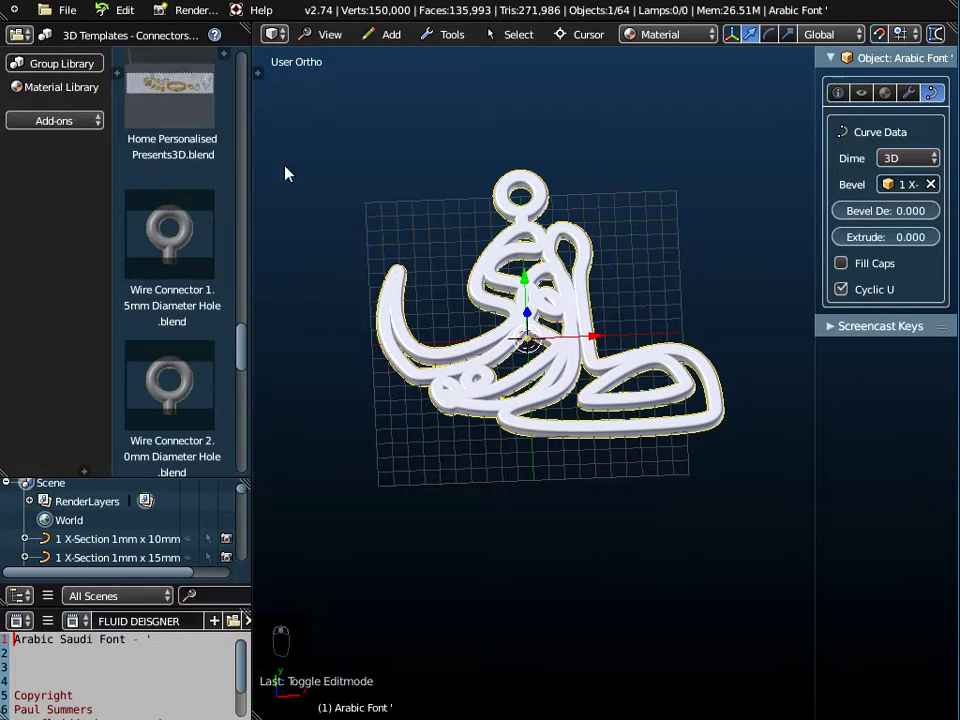
# Prepare a Wavefront OBJ export to the Desktop using the existing file name Personalised Saudi Font Earring.obj.
pyautogui.click(67, 10)
pyautogui.moveTo(95, 397)
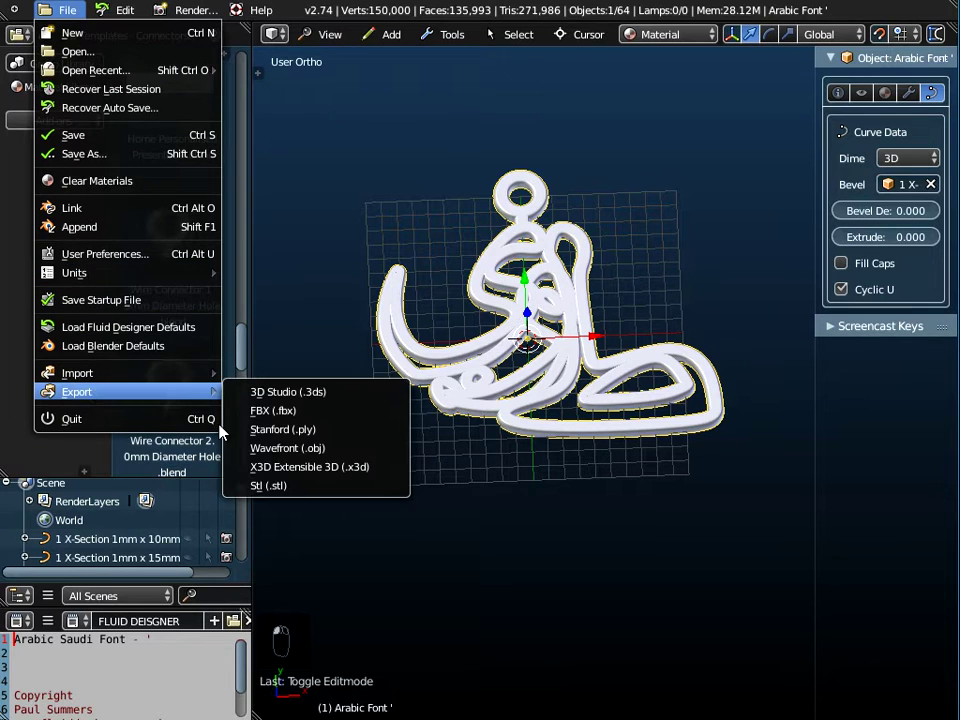
pyautogui.click(280, 449)
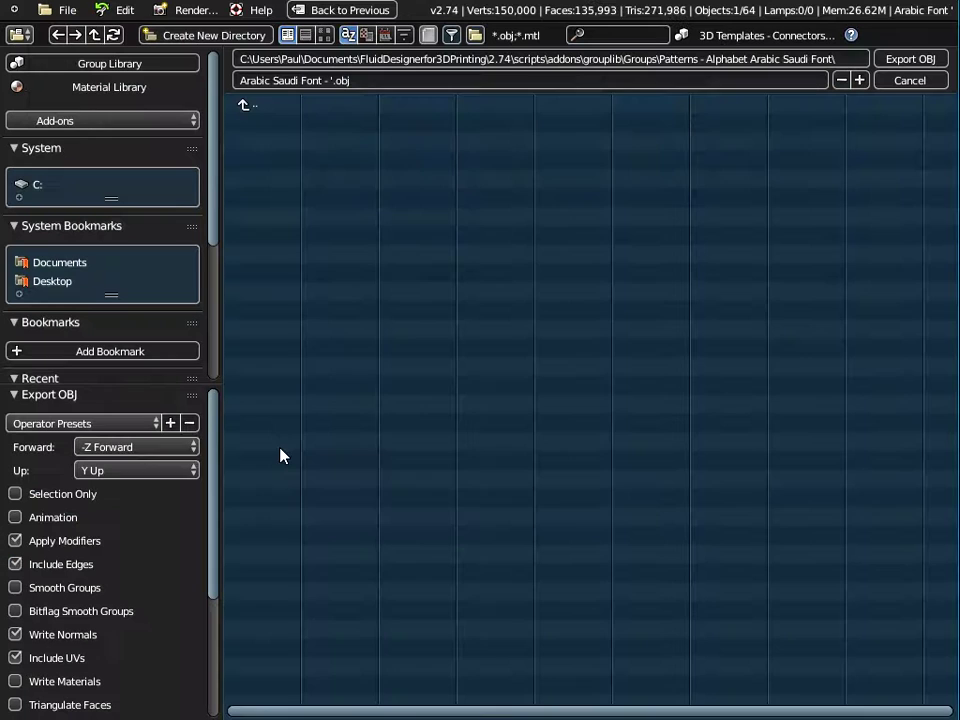
pyautogui.click(60, 282)
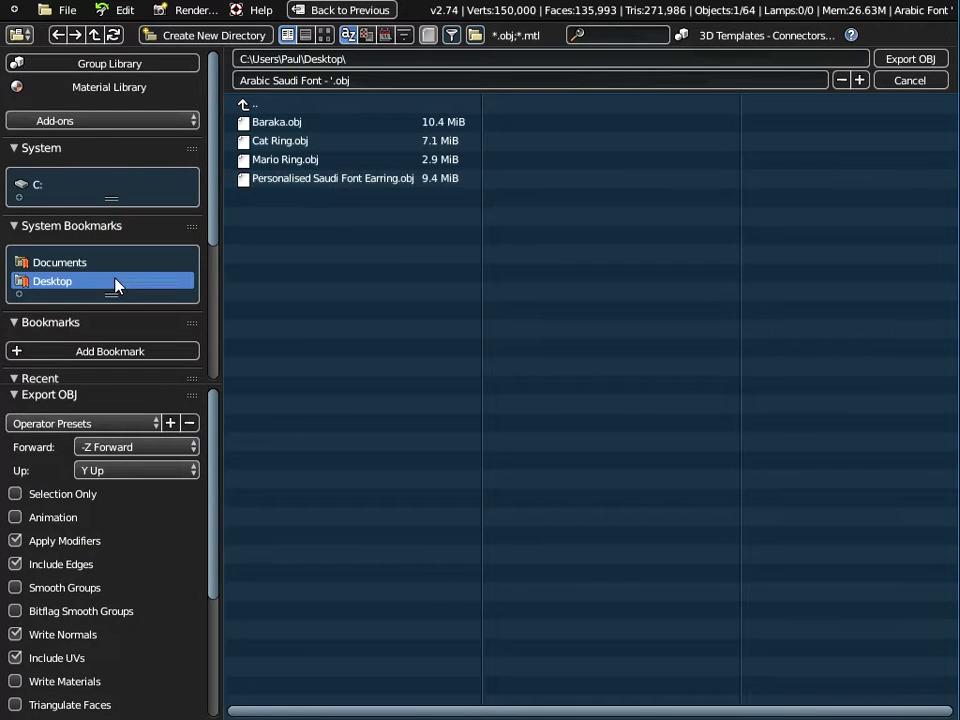
pyautogui.click(296, 182)
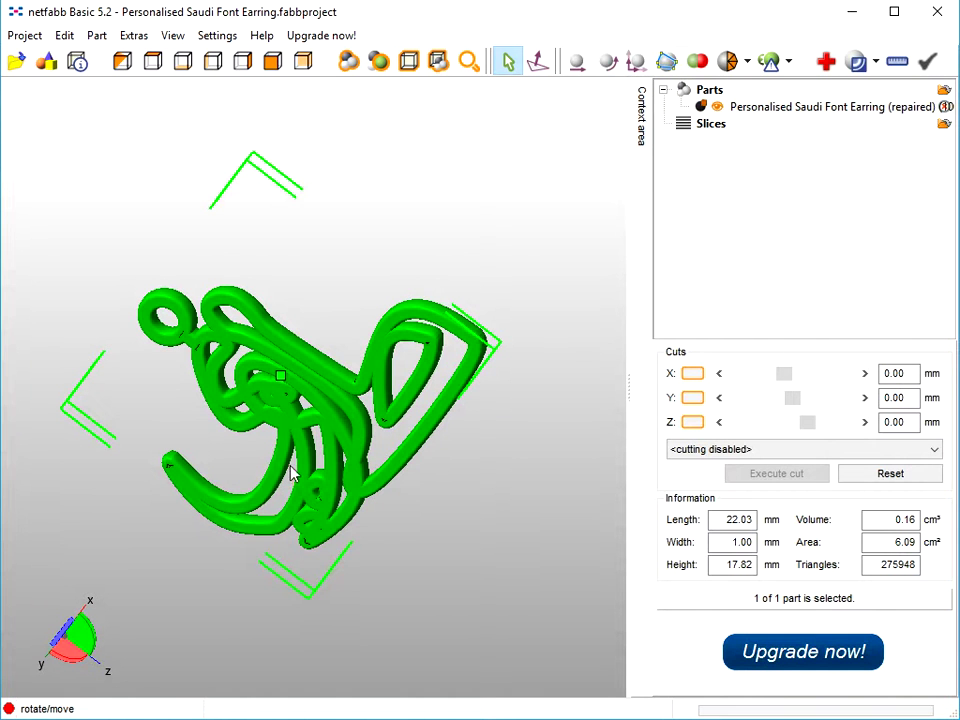
# Switch to netfabb Basic and examine the repaired Personalised Saudi Font Earring from another angle, including its volume.
pyautogui.rightClick(296, 470)
pyautogui.moveTo(296, 470); pyautogui.dragTo(332, 439, button='right')
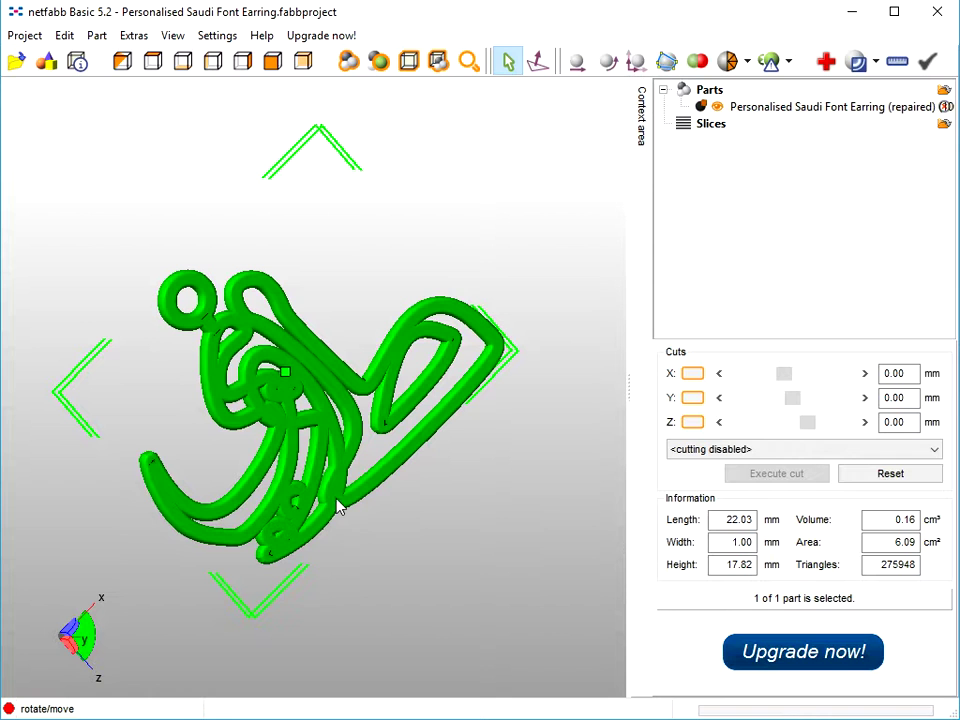
pyautogui.click(913, 514)
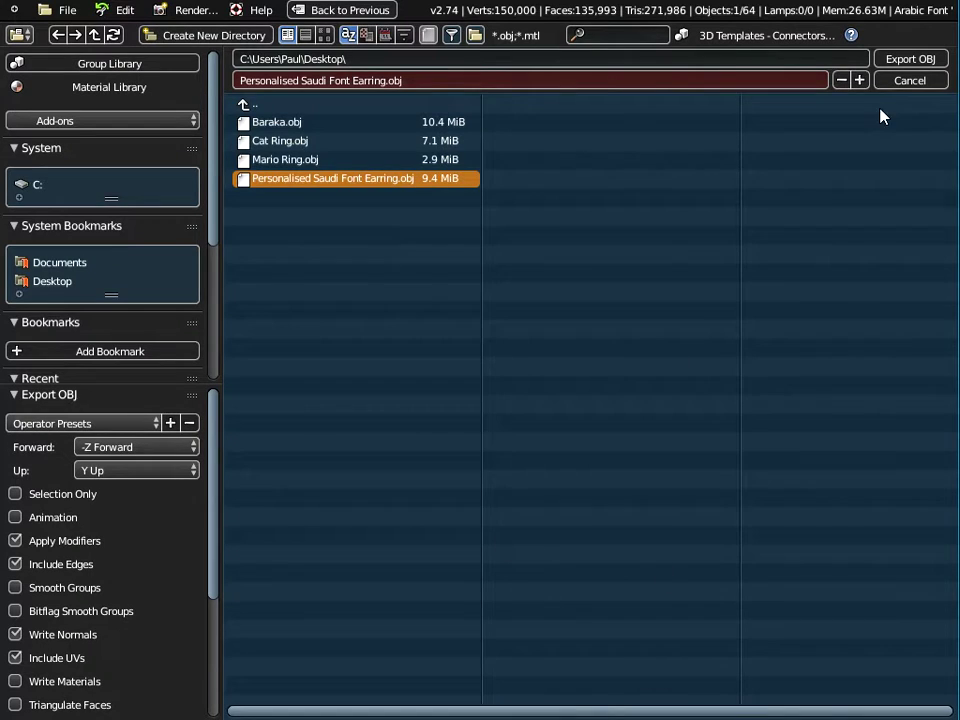
# Return to the OBJ export in Fluid Designer and cancel it to go back to the design.
pyautogui.click(908, 80)
pyautogui.moveTo(527, 341); pyautogui.dragTo(540, 380, button='middle')
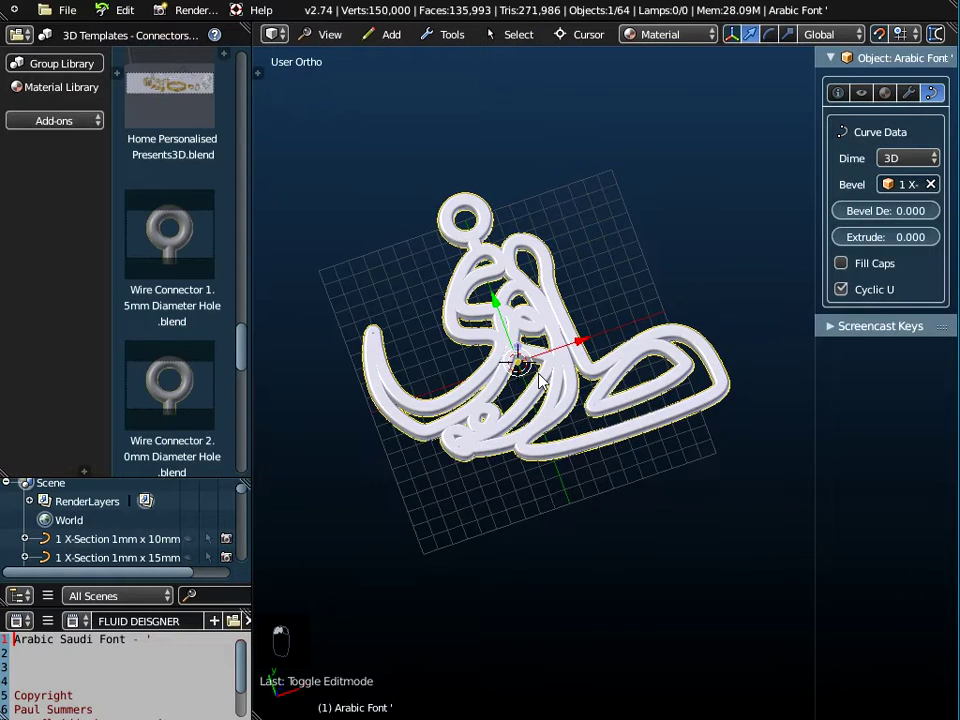
# Convert the joined earring curve, including its wire connector, to a mesh.
pyautogui.scroll(3, 540, 380)
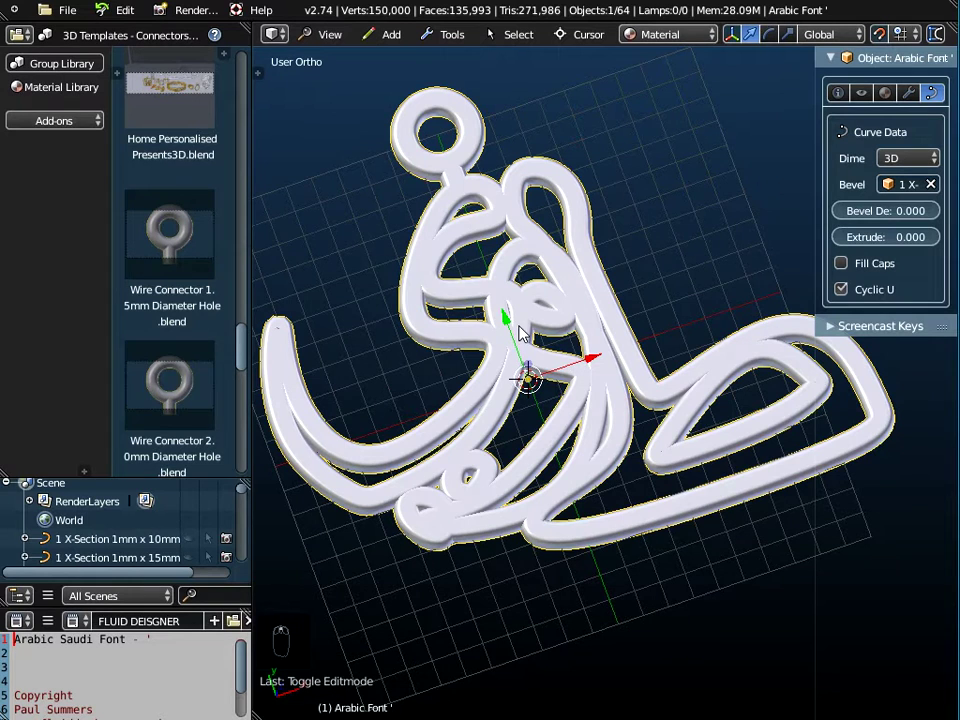
pyautogui.scroll(-3, 530, 262)
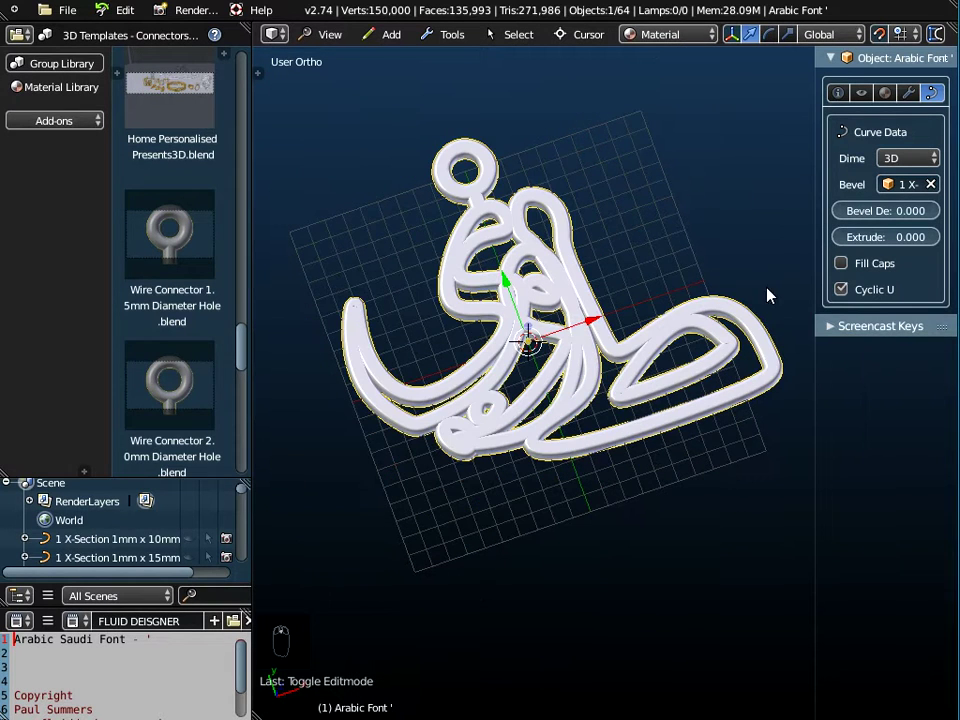
pyautogui.click(450, 34)
pyautogui.moveTo(470, 57)
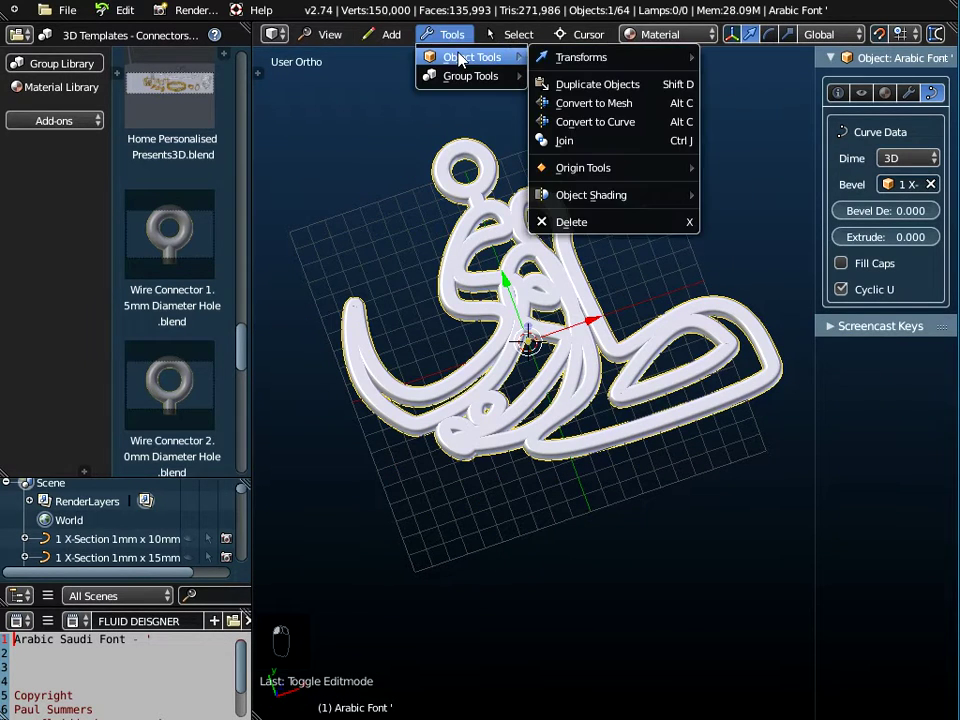
pyautogui.click(580, 104)
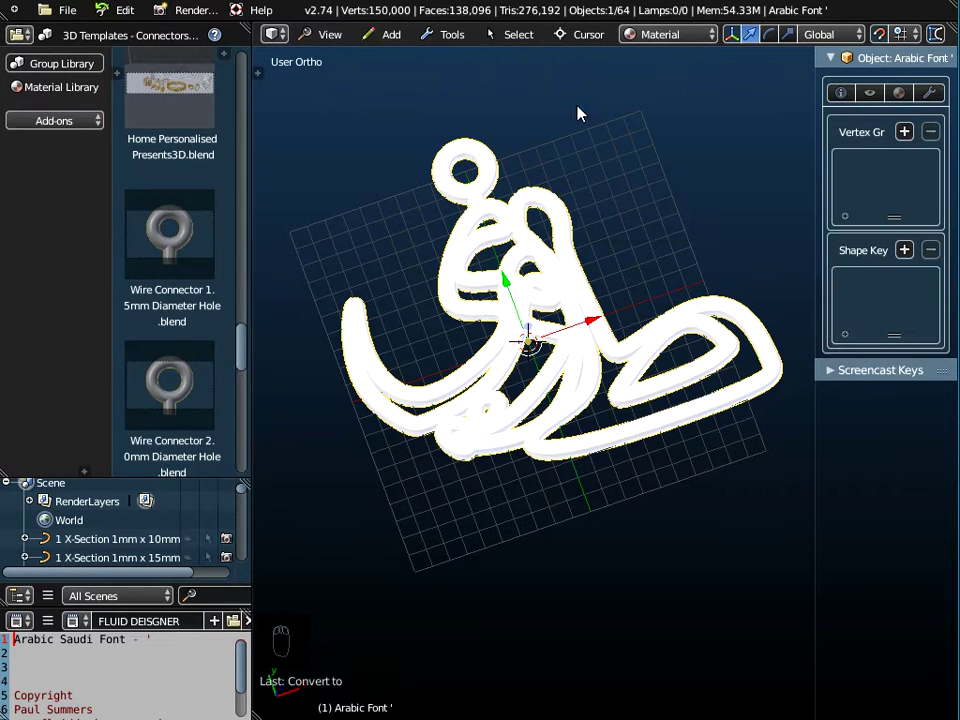
# Calculate the earring mesh's volume with the 3D printing statistics, read the output, and hide the tools again.
pyautogui.click(262, 72)
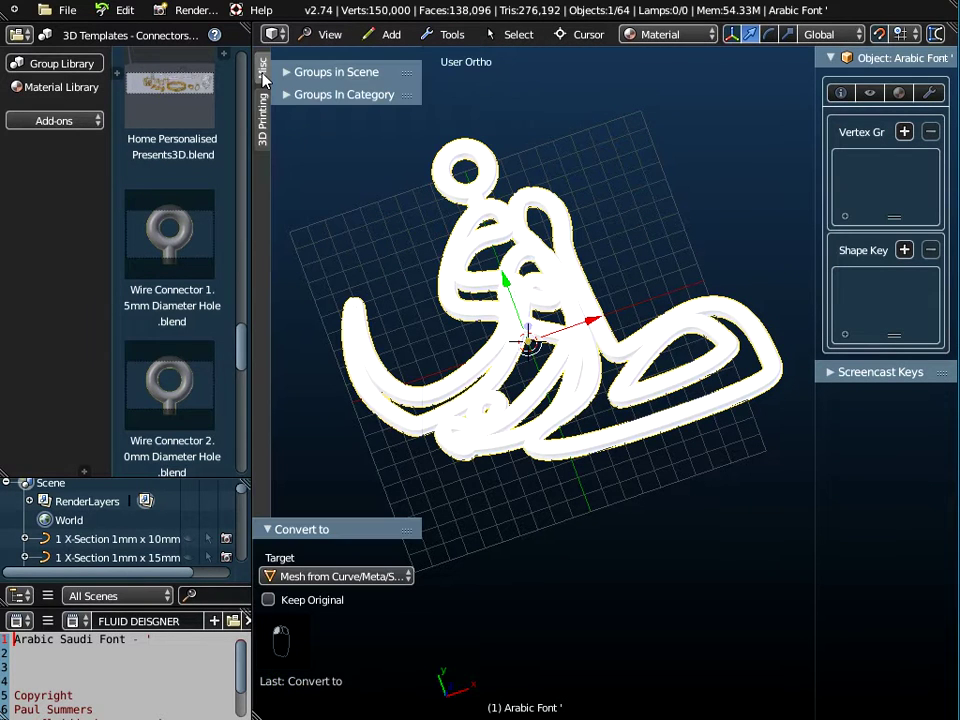
pyautogui.click(263, 132)
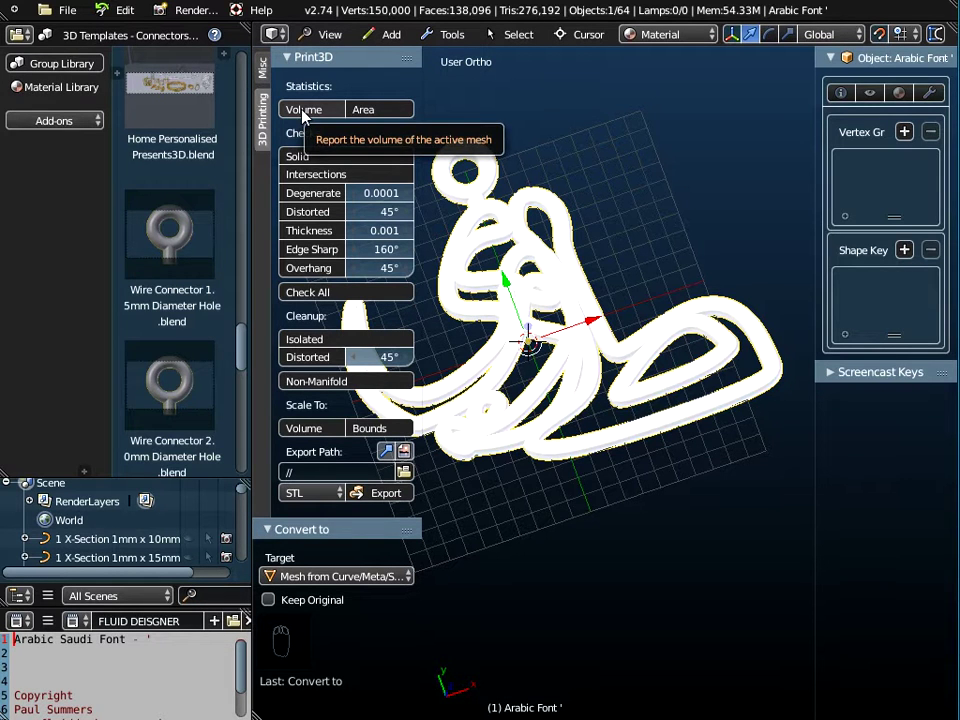
pyautogui.click(304, 110)
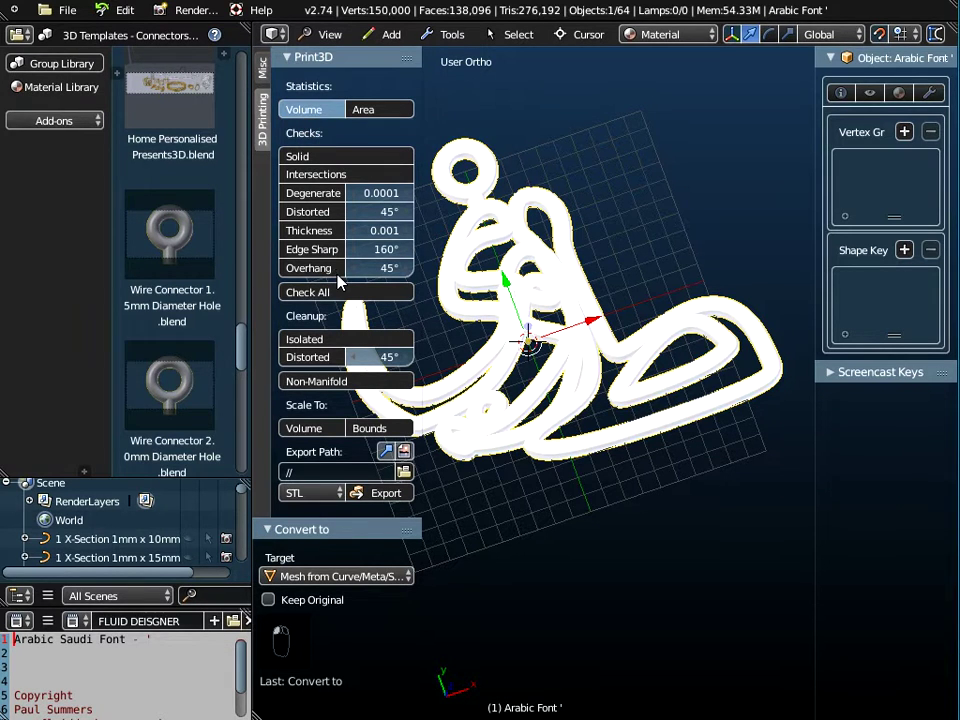
pyautogui.scroll(-3, 336, 280)
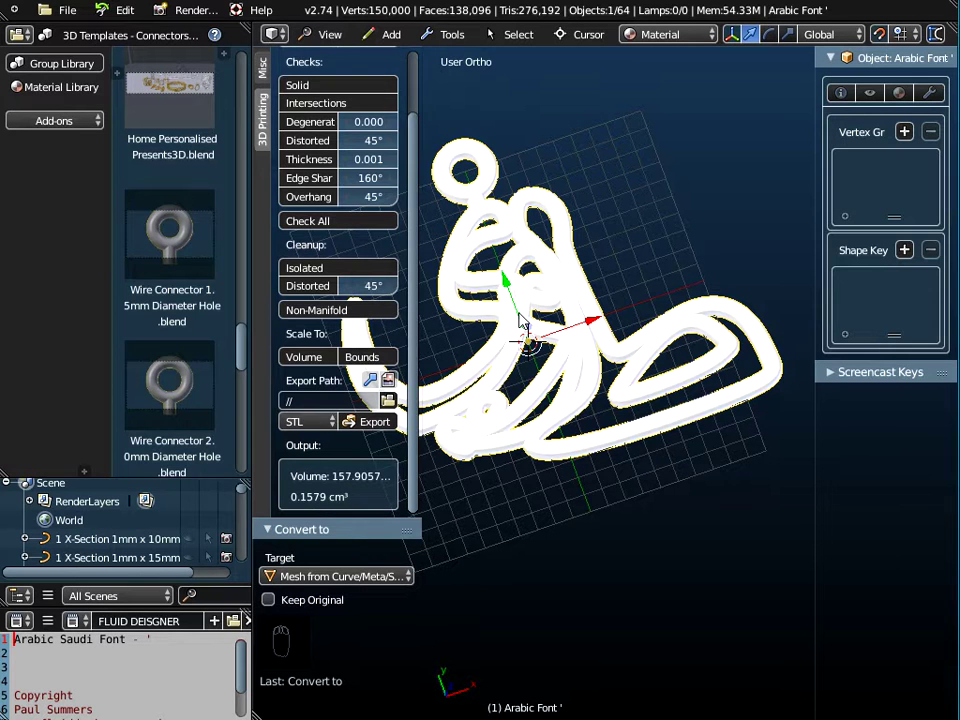
pyautogui.press('t')
pyautogui.moveTo(510, 381); pyautogui.dragTo(493, 444, button='middle')
pyautogui.scroll(2, 533, 339)
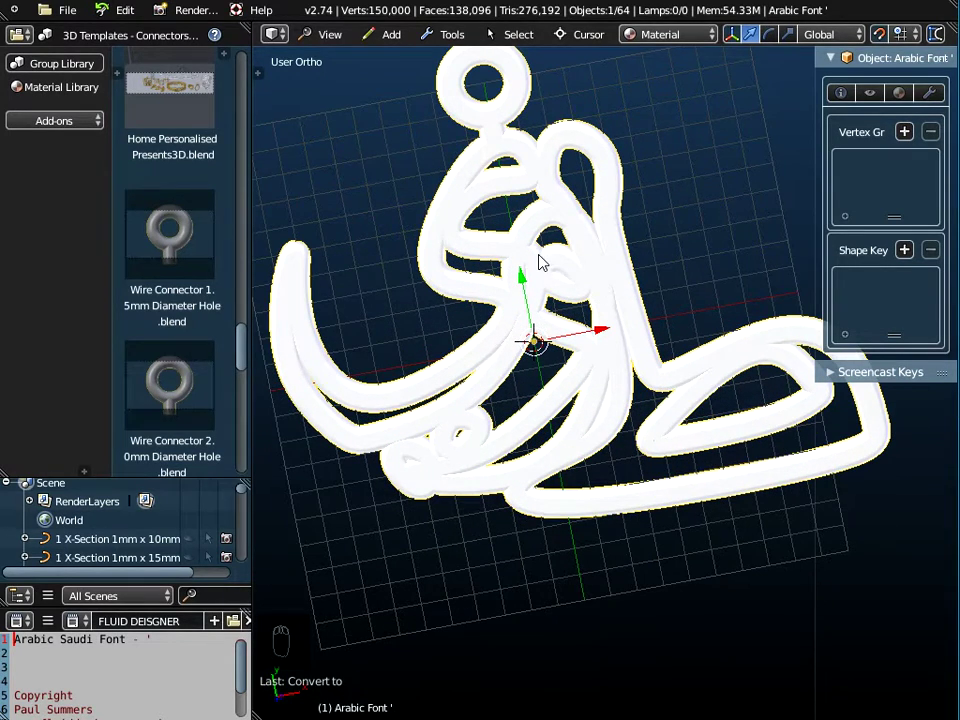
pyautogui.scroll(-2, 538, 262)
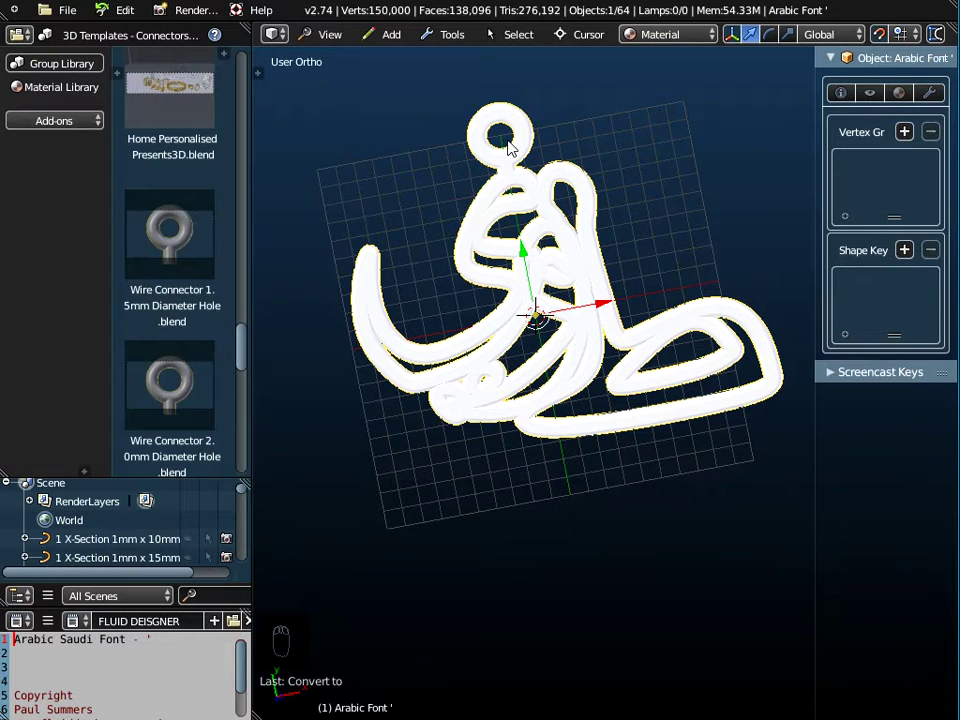
pyautogui.moveTo(529, 229); pyautogui.dragTo(558, 222, button='middle')
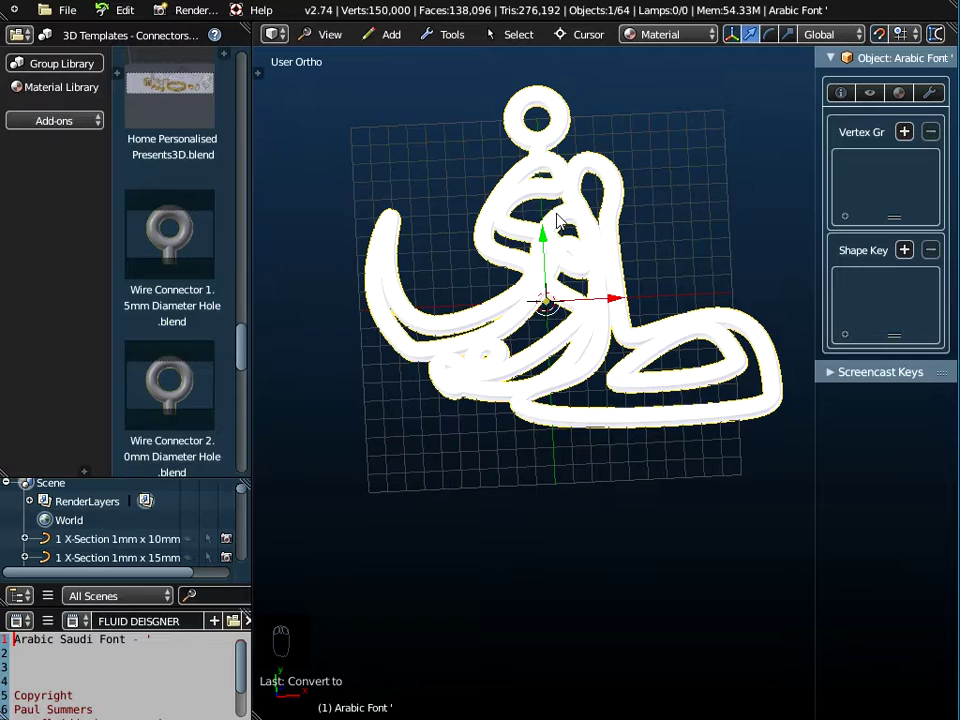